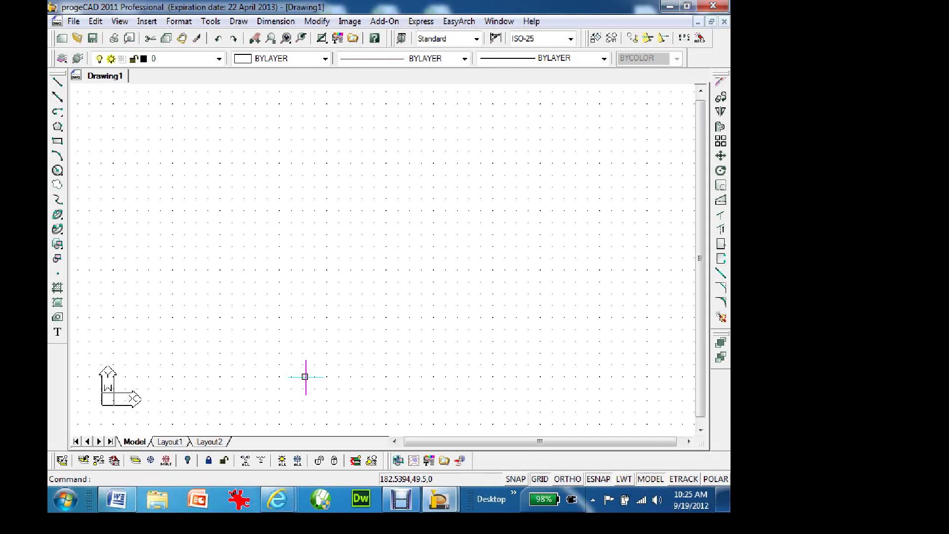
Step: Preview yellow as the graphics screen colour in Options, then discard it without saving
click(210, 22)
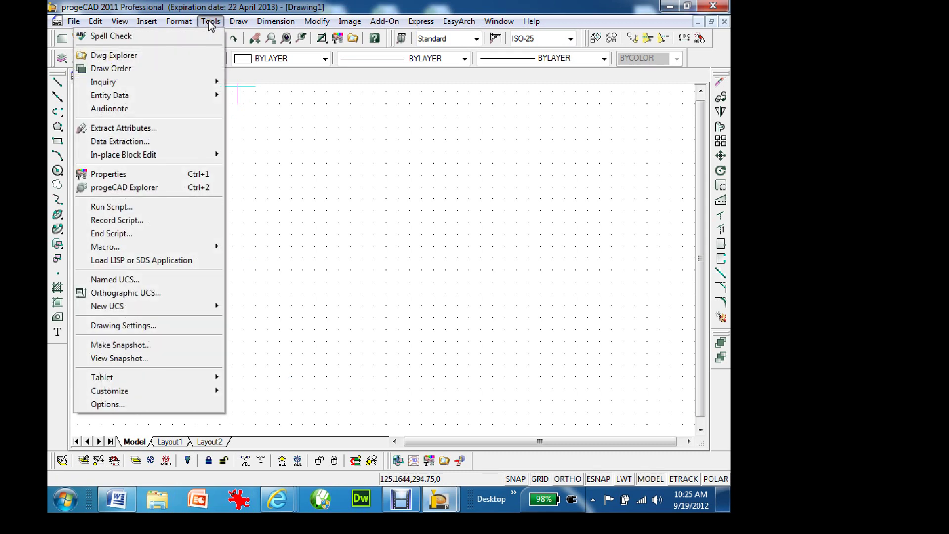
click(111, 404)
click(330, 83)
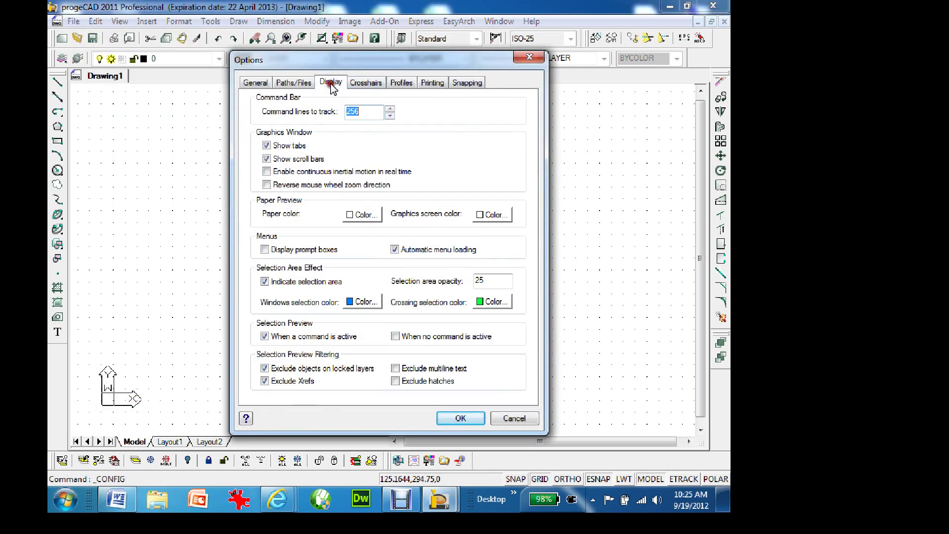
click(486, 215)
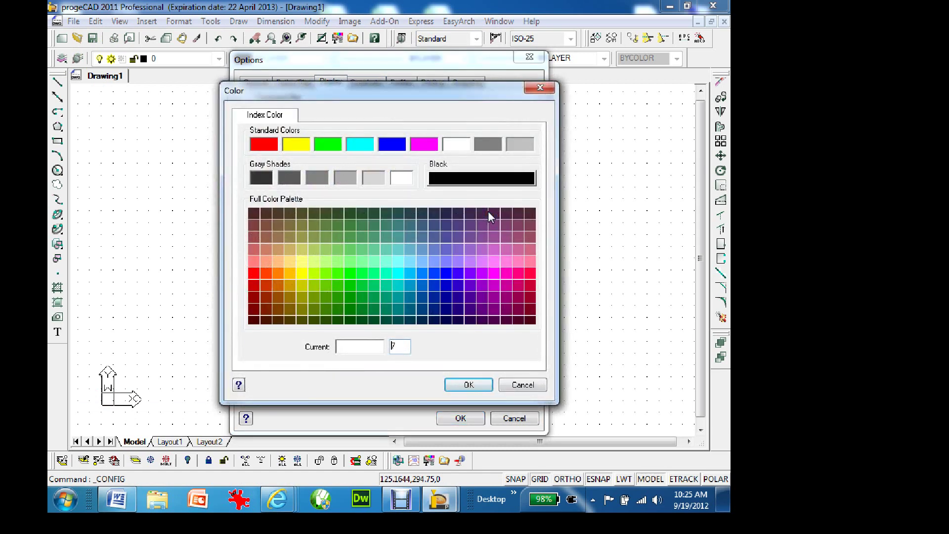
click(296, 145)
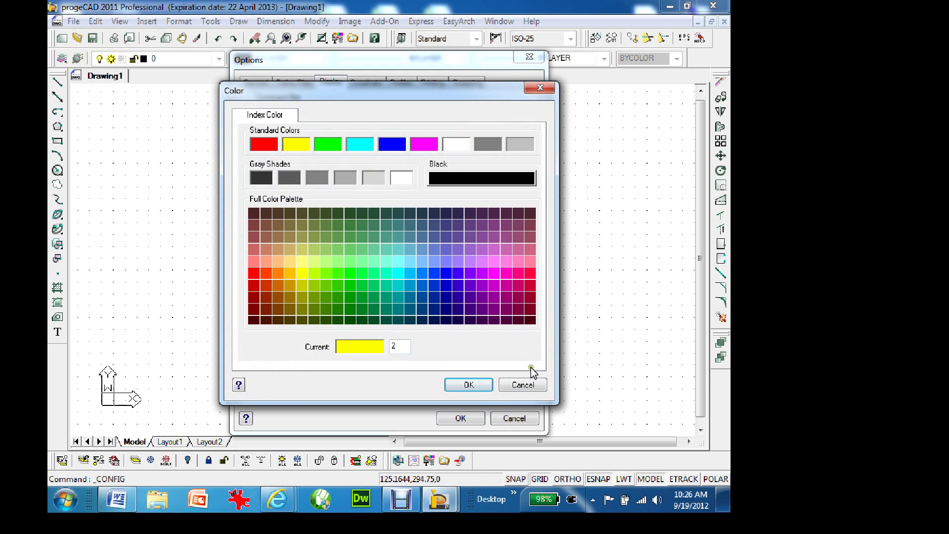
click(522, 385)
click(514, 417)
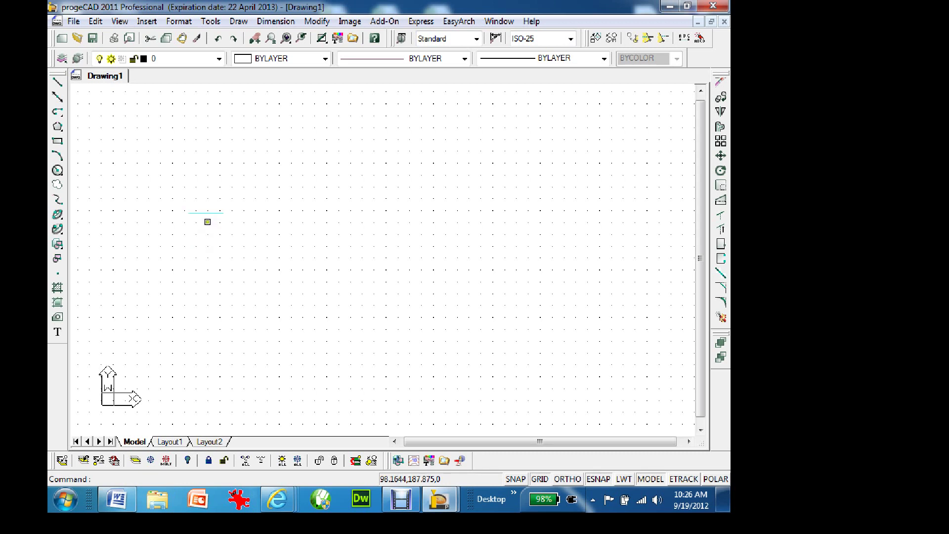
Step: Inspect the snap and grid drawing settings and the layer explorer, leaving both unchanged
click(210, 22)
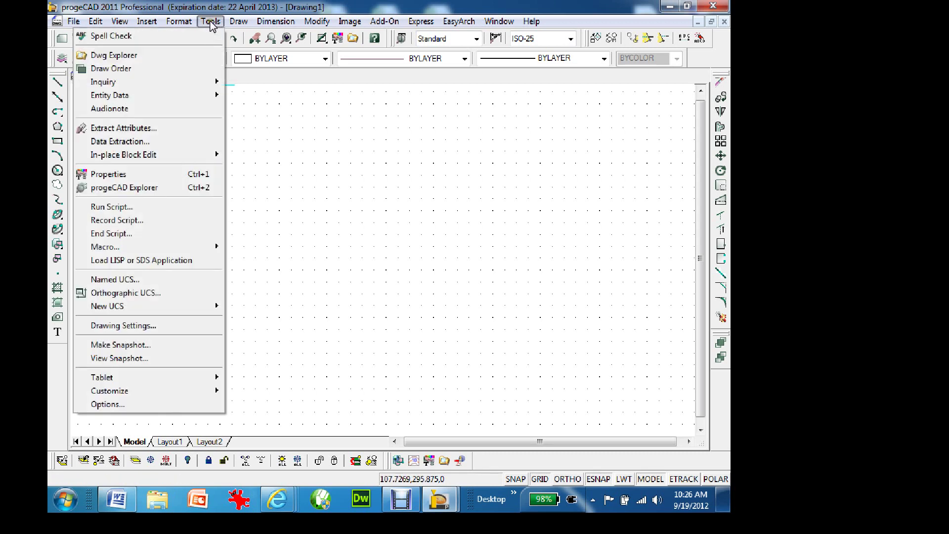
click(136, 326)
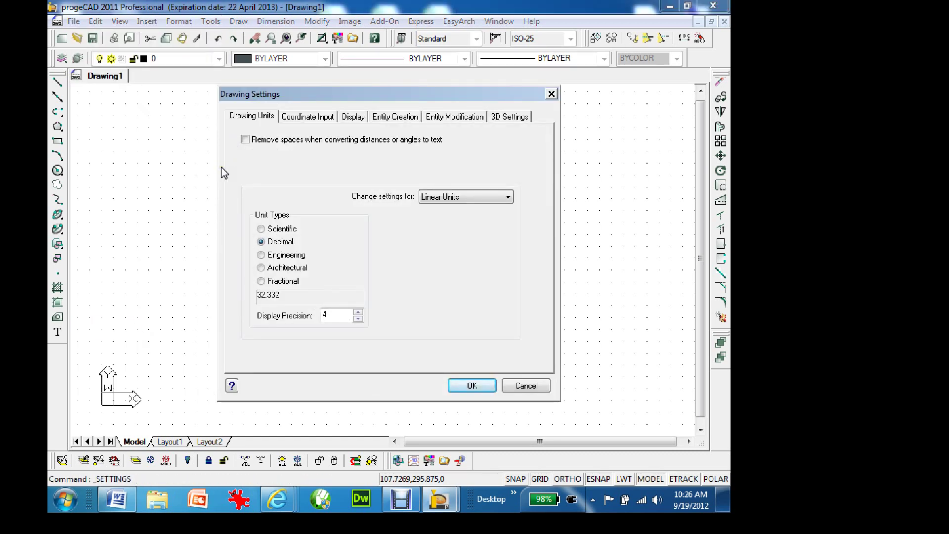
click(311, 119)
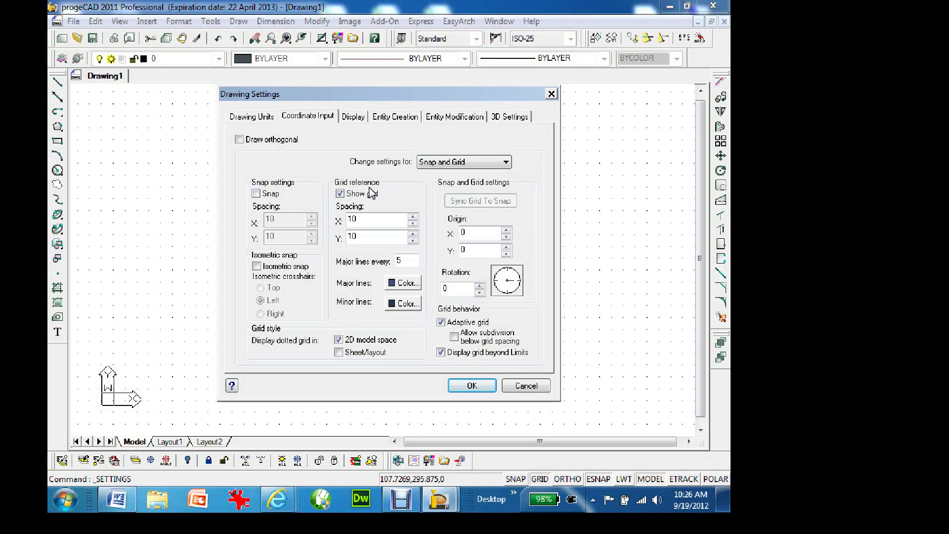
click(527, 385)
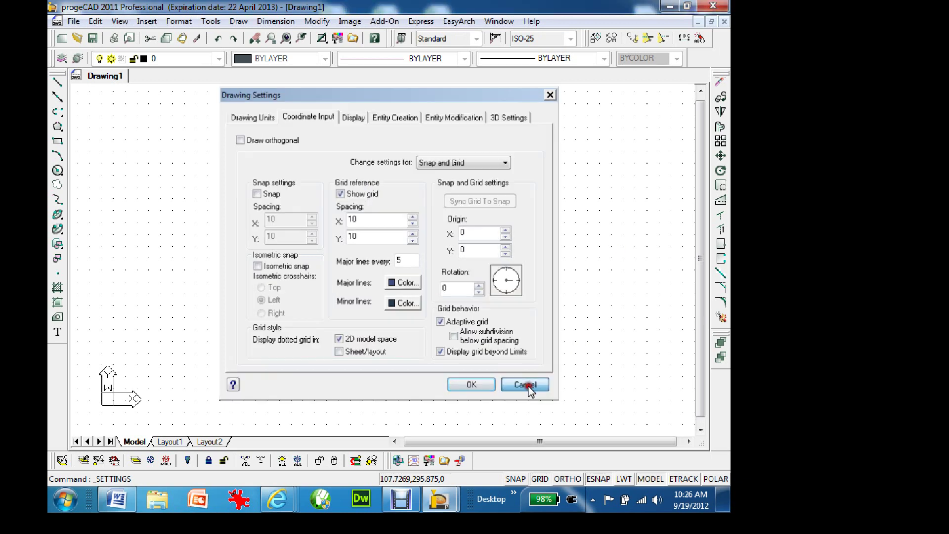
click(178, 22)
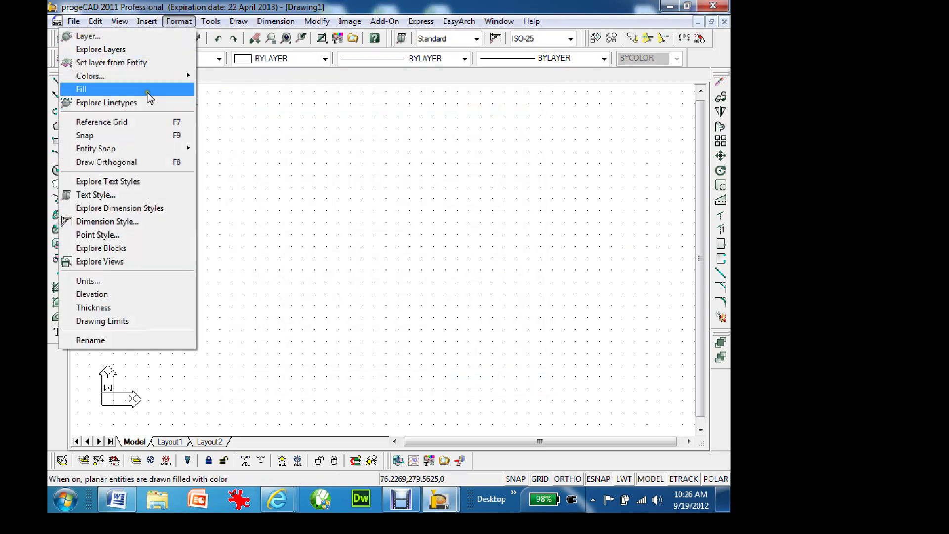
click(120, 49)
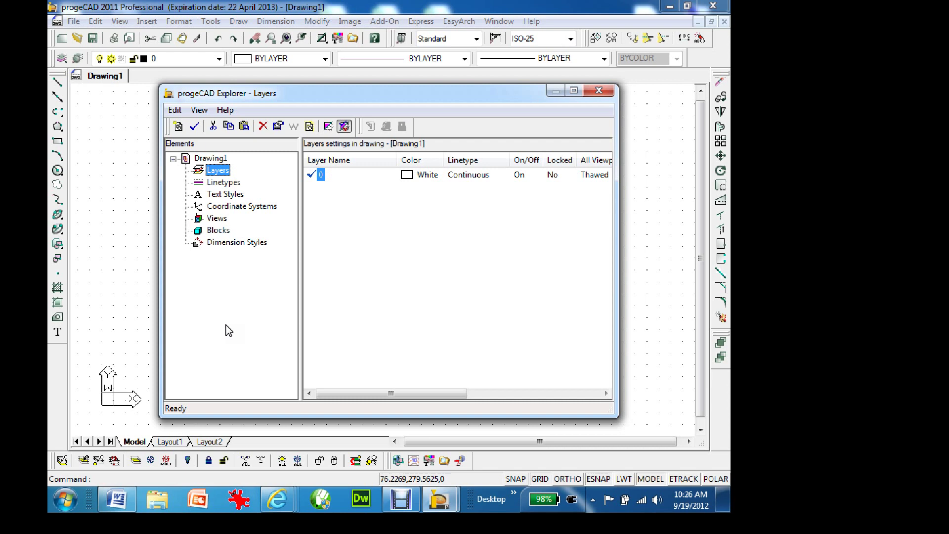
click(598, 91)
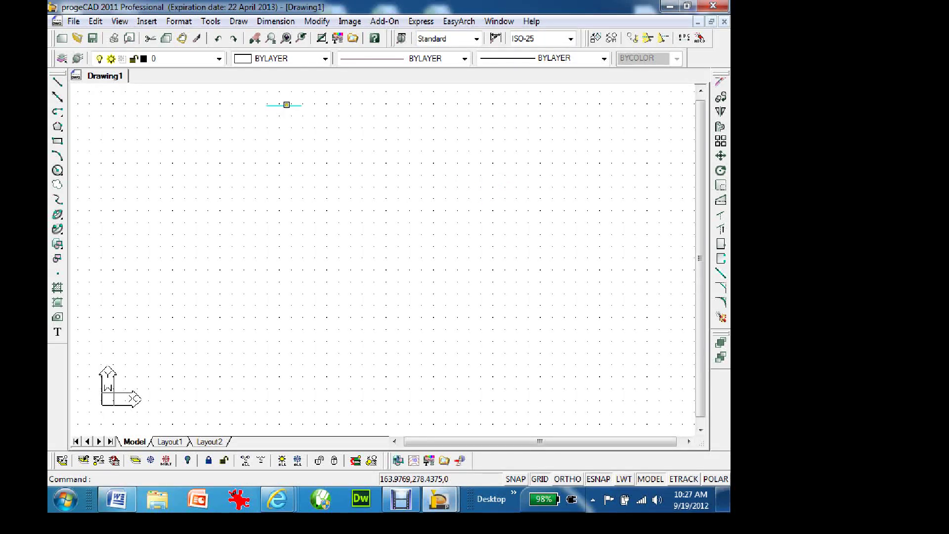
Step: Start a new drawing through the setup wizard as an entirely new drawing
click(74, 21)
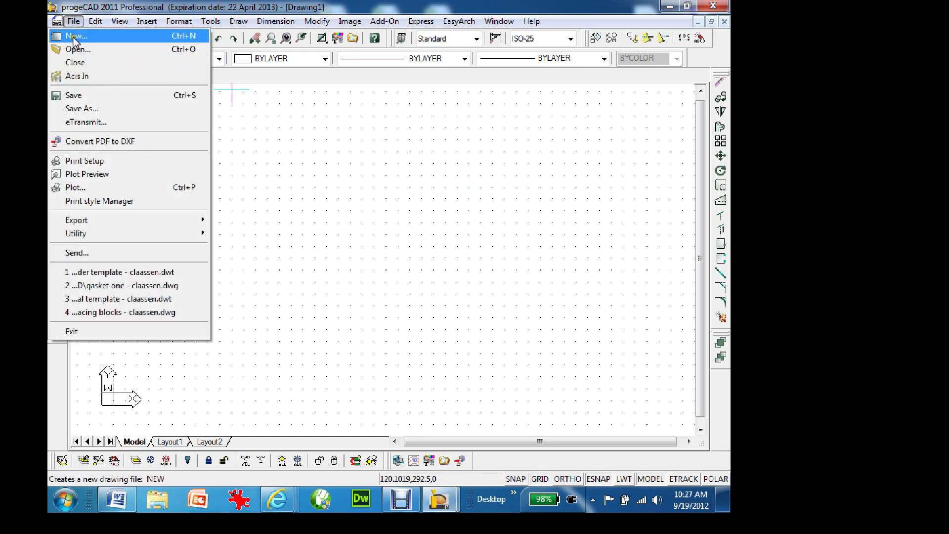
click(75, 36)
click(308, 174)
click(467, 338)
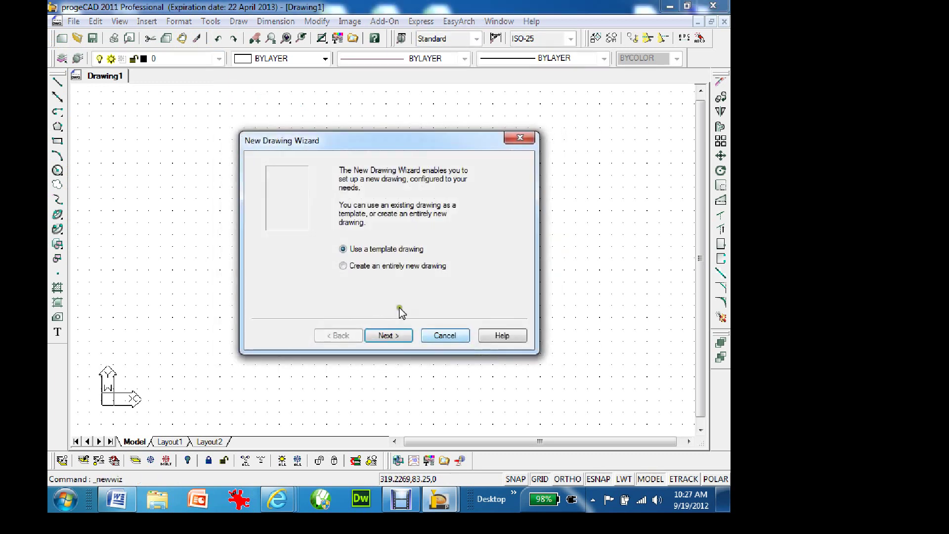
click(343, 265)
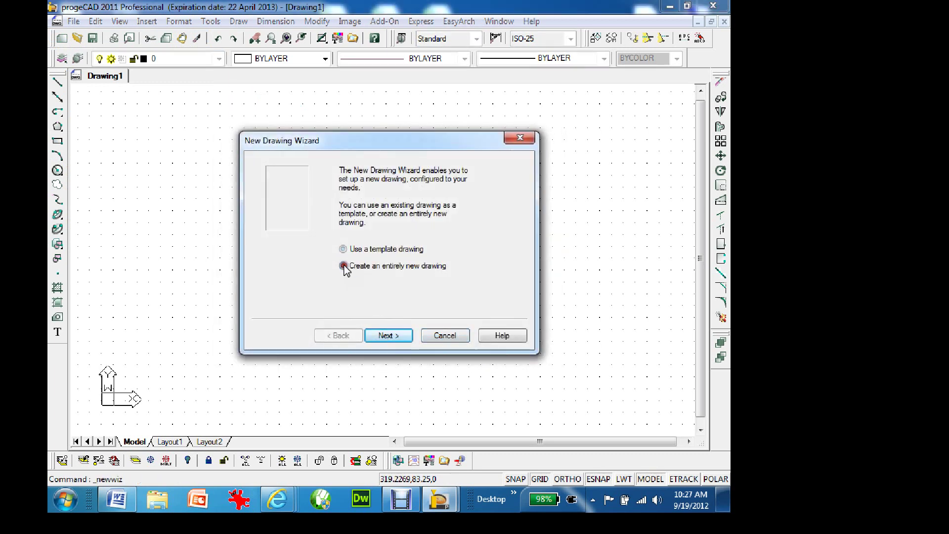
click(390, 336)
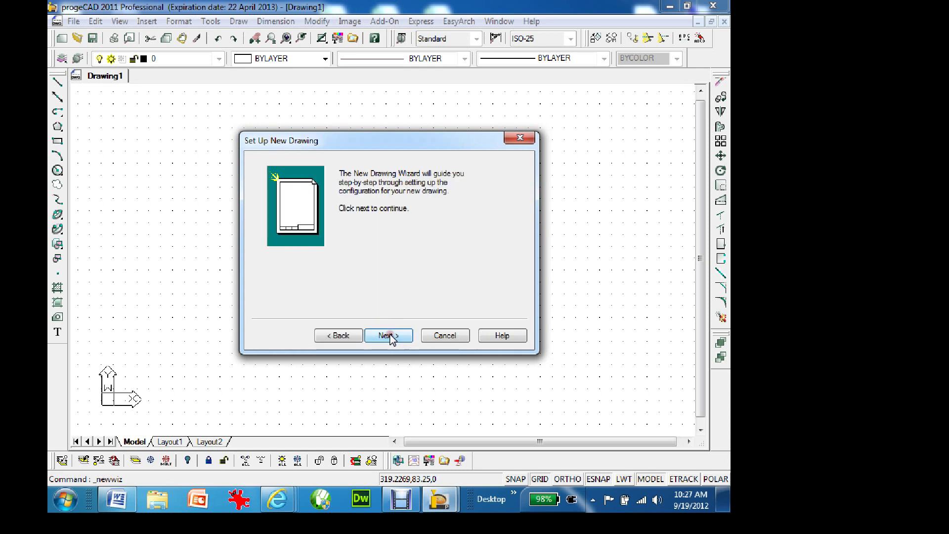
Step: Accept decimal units and decimal degrees, turn grid and snap on, hide the UCS icon, and finish
click(385, 337)
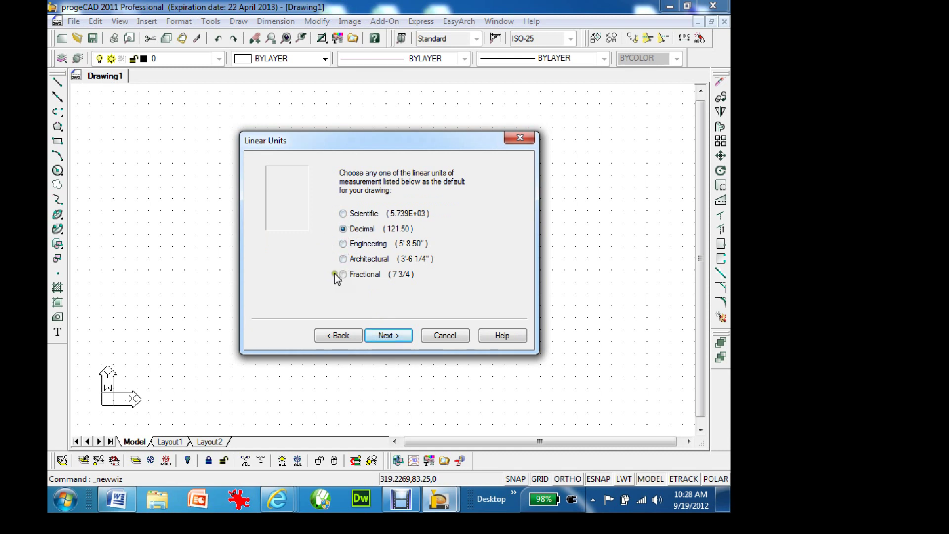
click(385, 335)
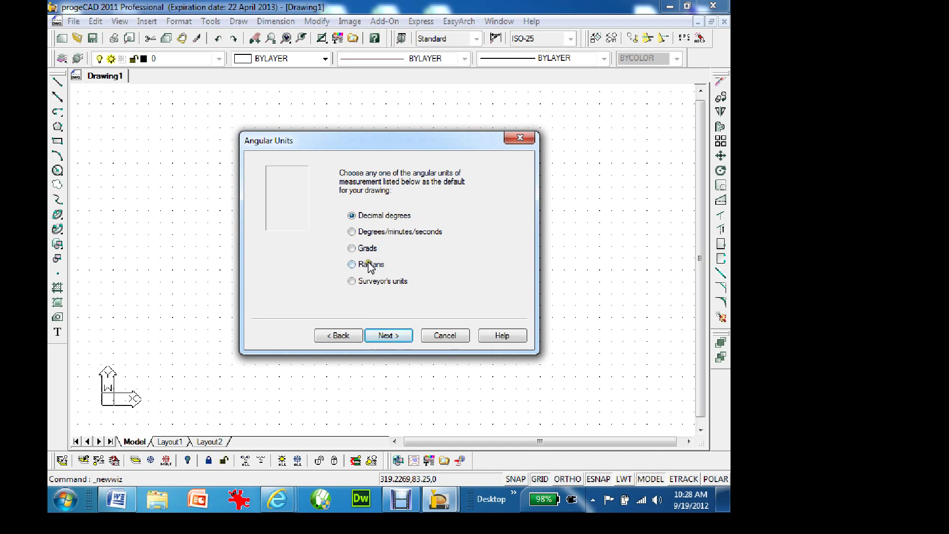
click(382, 336)
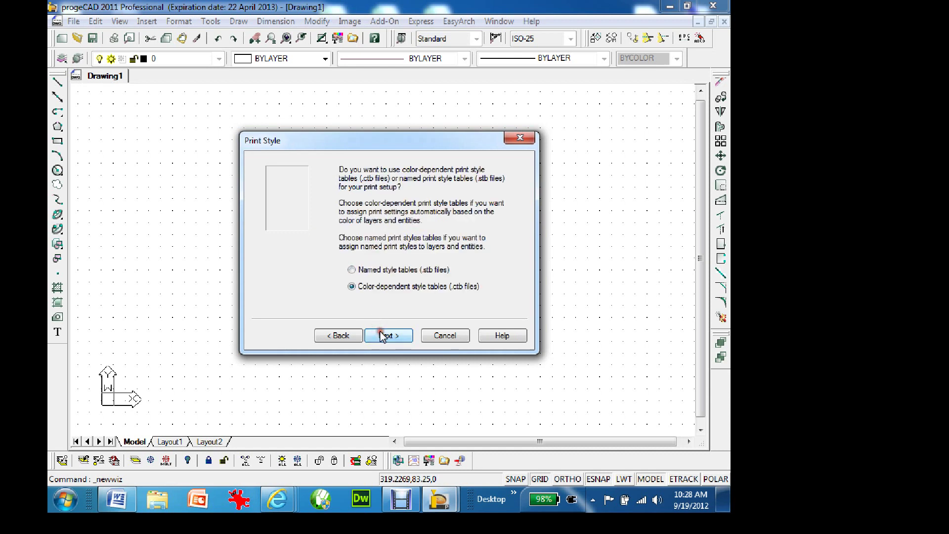
click(381, 337)
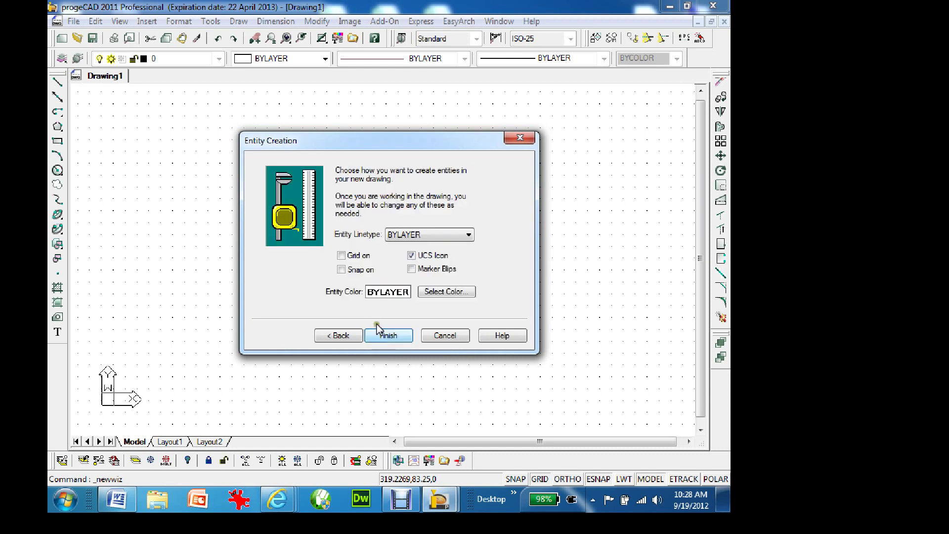
click(341, 255)
click(341, 270)
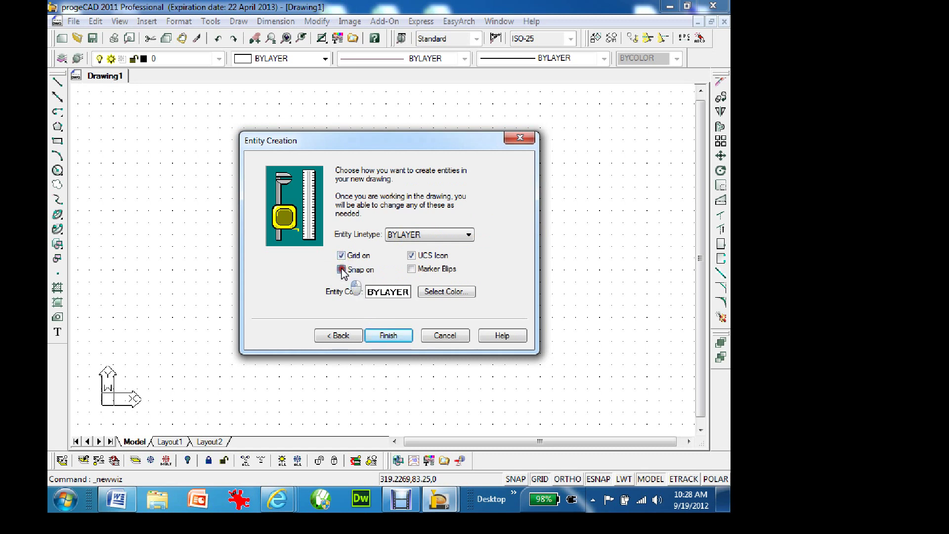
click(411, 255)
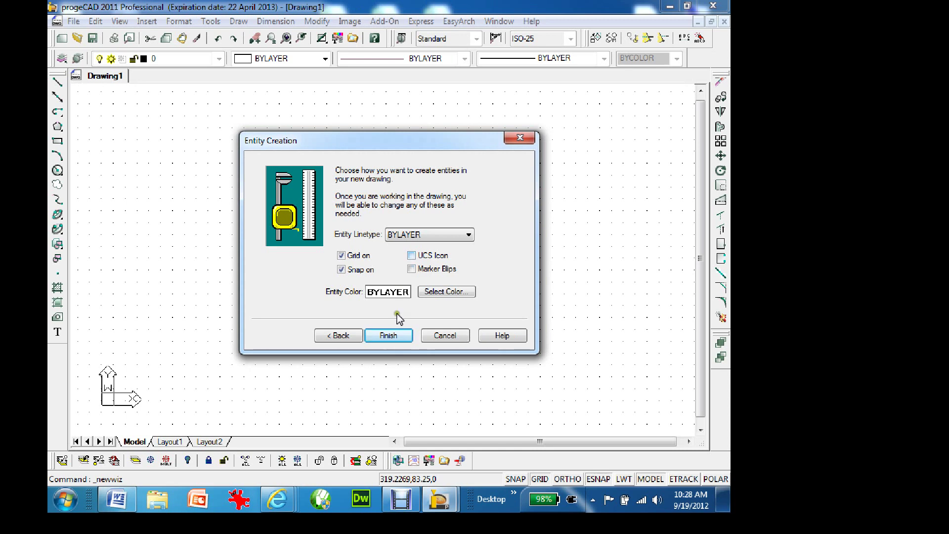
click(388, 335)
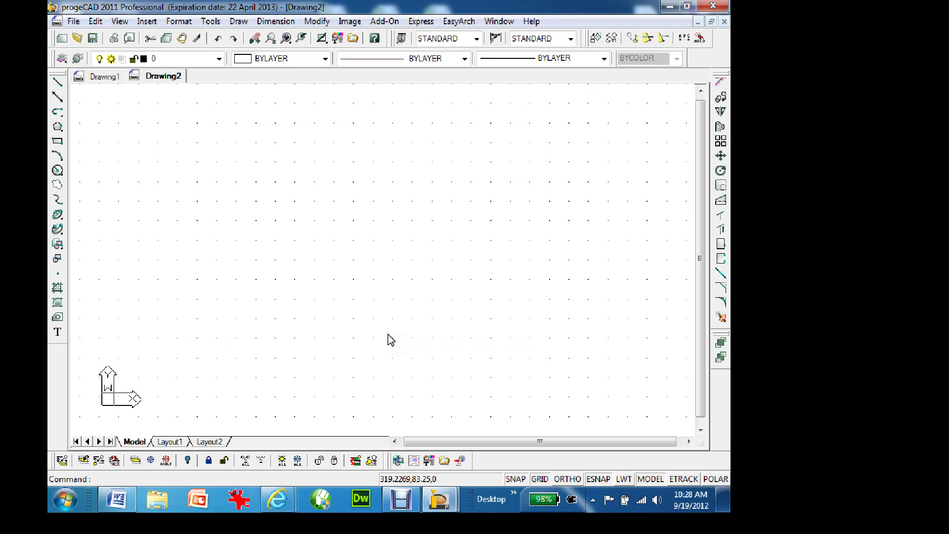
Step: Set the snap X and Y spacing to 0.25 and display the 12 by 9 drawing limits
click(210, 21)
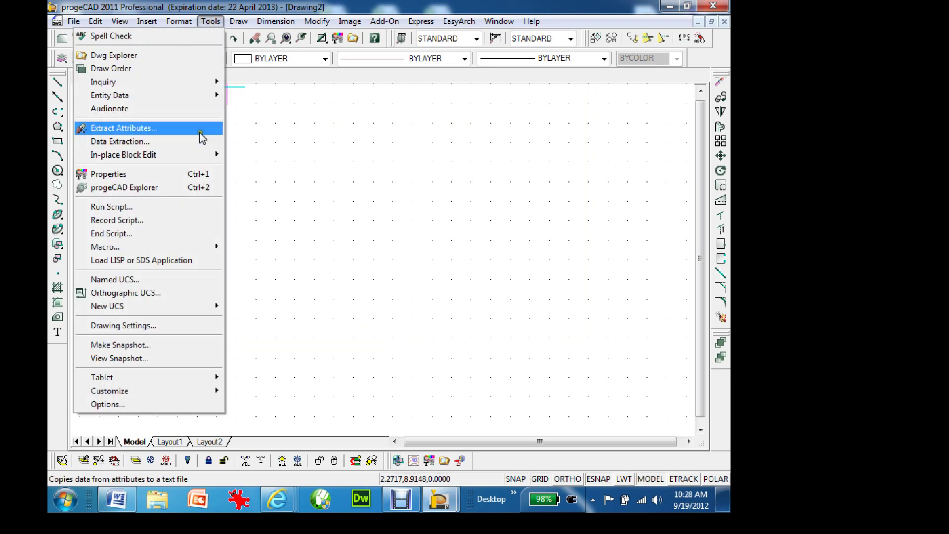
click(154, 327)
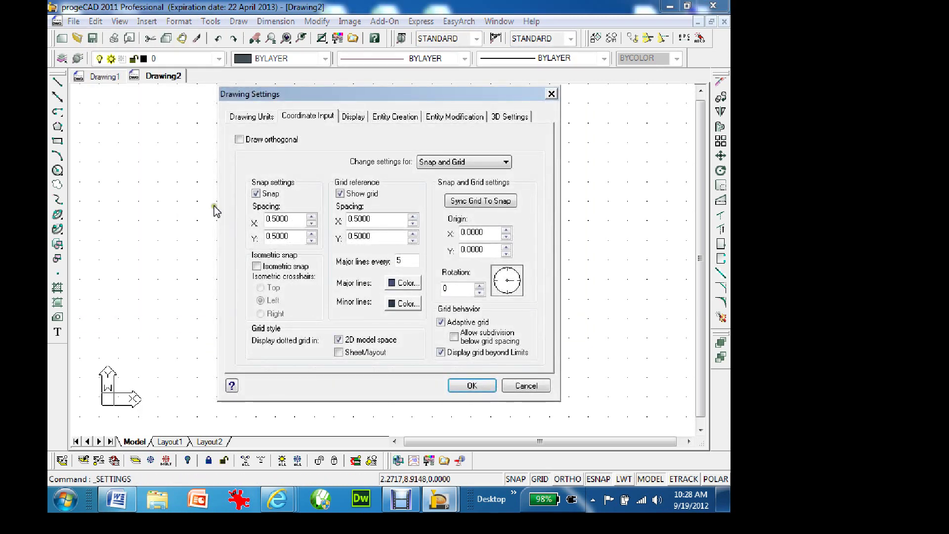
click(273, 219)
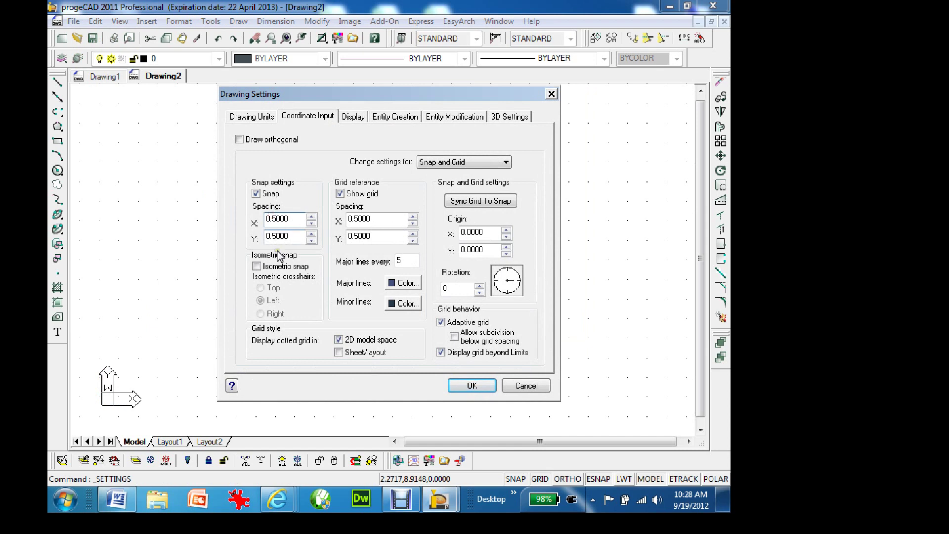
text(2)
click(272, 237)
text(2)
click(363, 219)
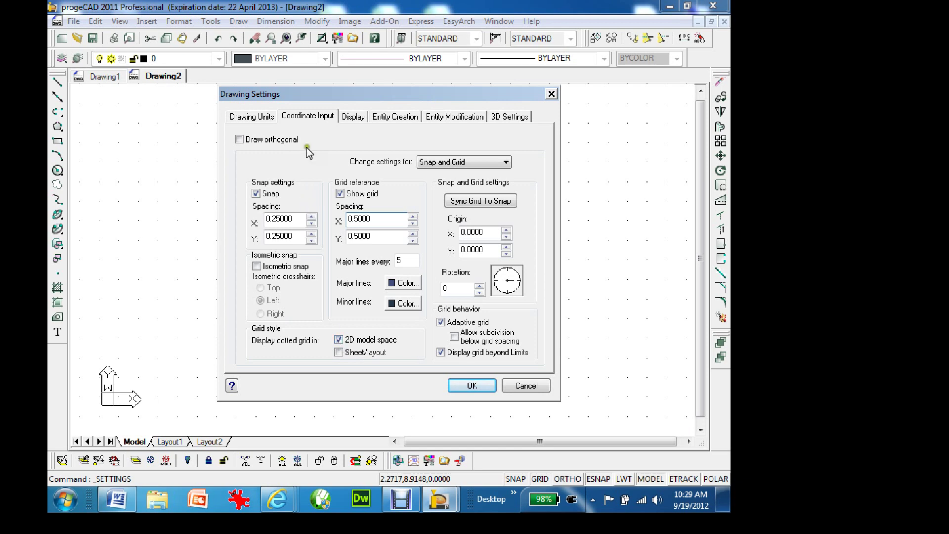
click(505, 163)
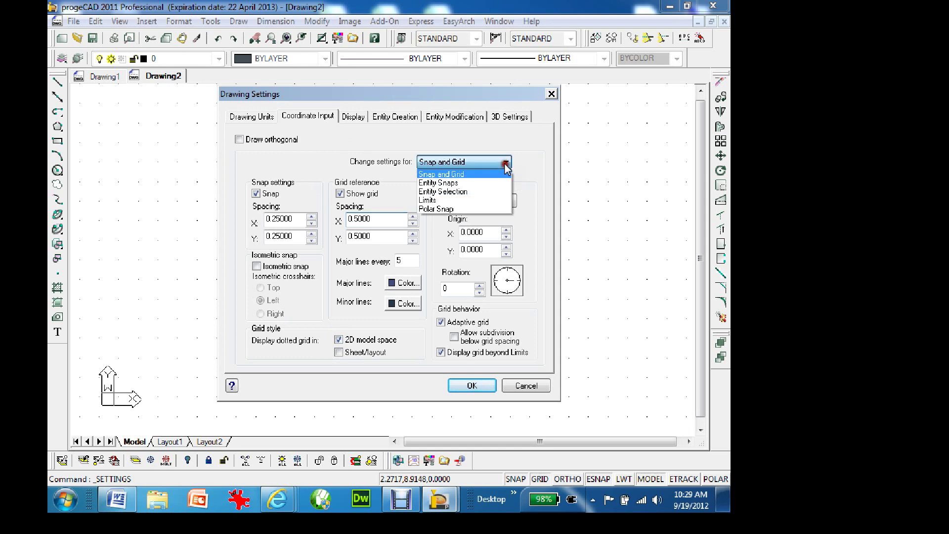
click(433, 202)
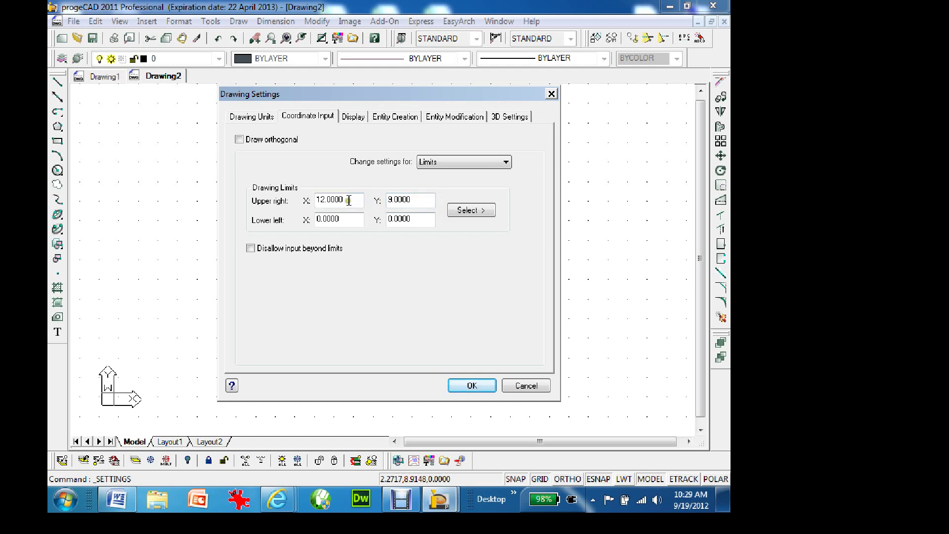
Step: Set the upper-right drawing limits to 11 by 8.5
drag(348, 200, 302, 200)
text(11)
key(Tab)
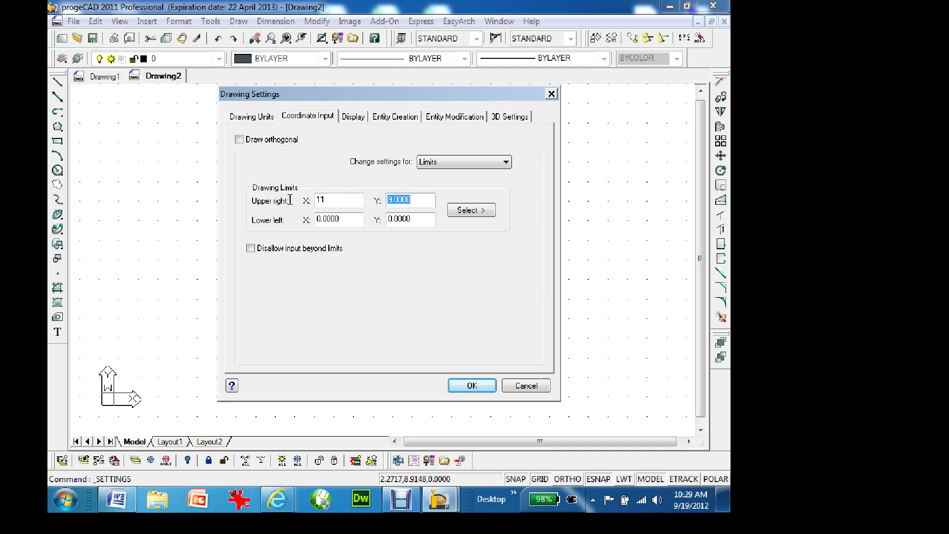
text(8.5)
Step: Keep Endpoint, Center, Midpoint and Intersection entity snaps on, then apply the drawing settings
click(484, 163)
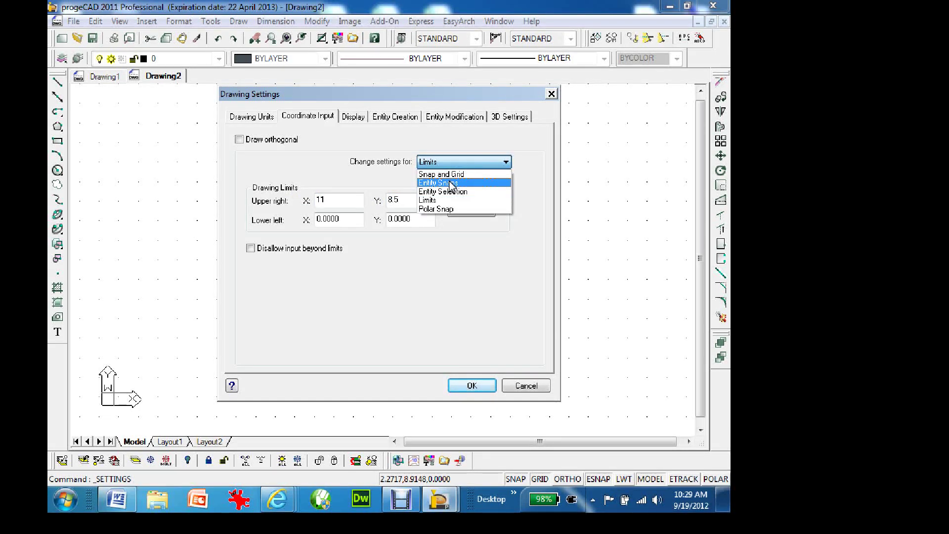
click(450, 185)
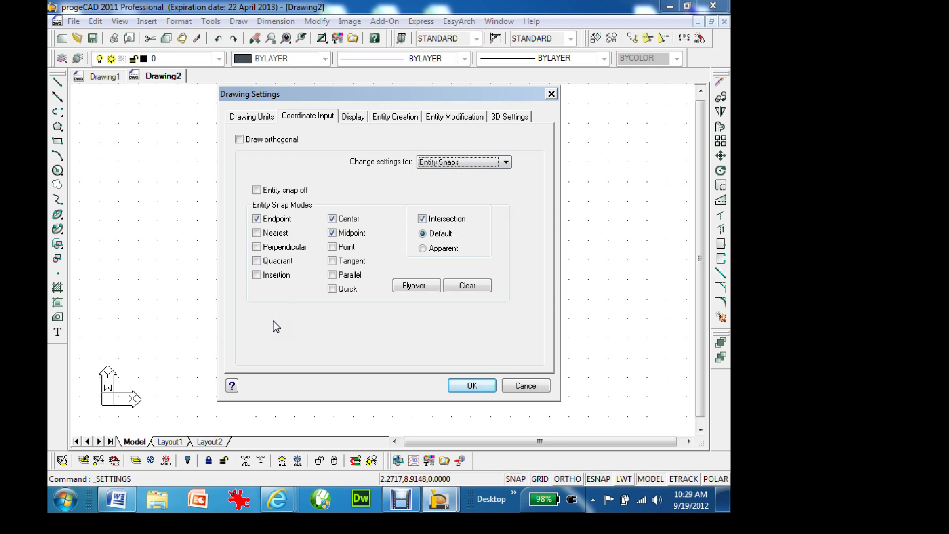
click(257, 219)
click(257, 219)
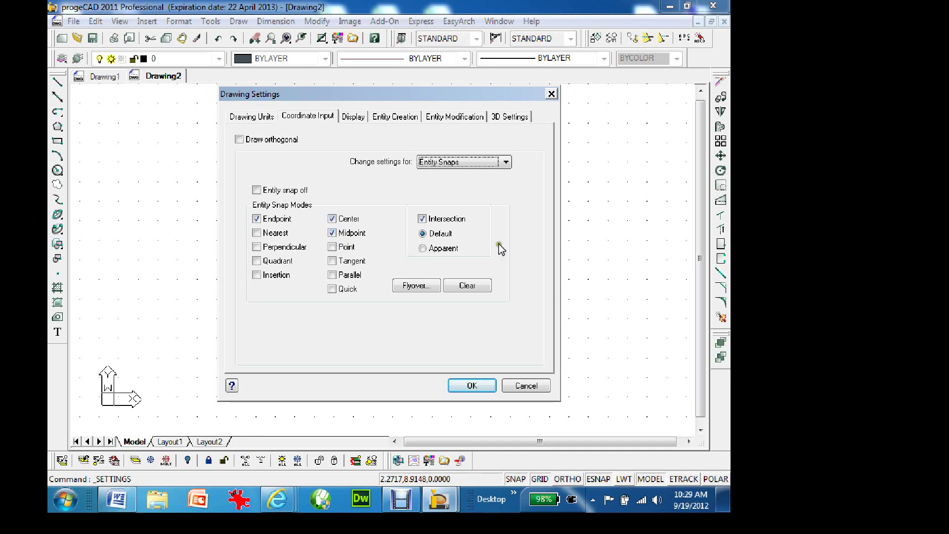
click(504, 162)
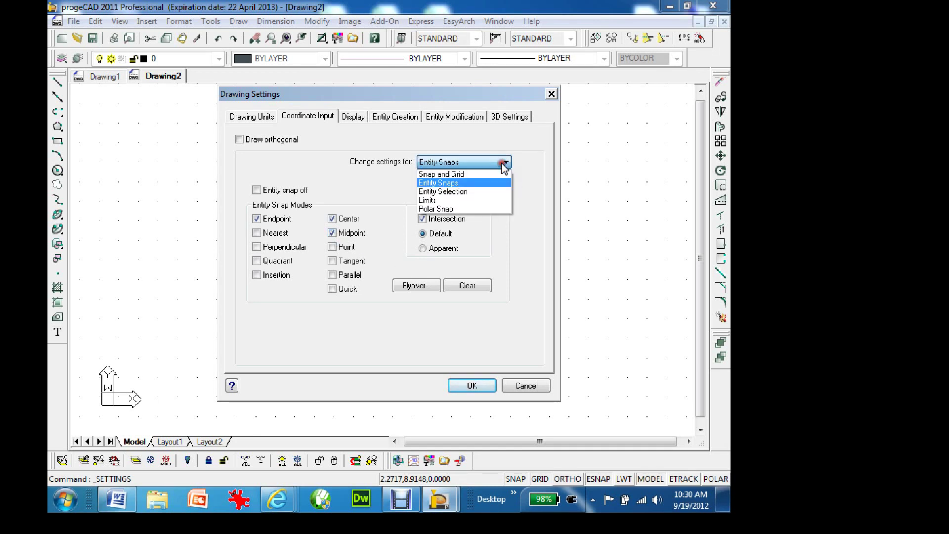
click(504, 163)
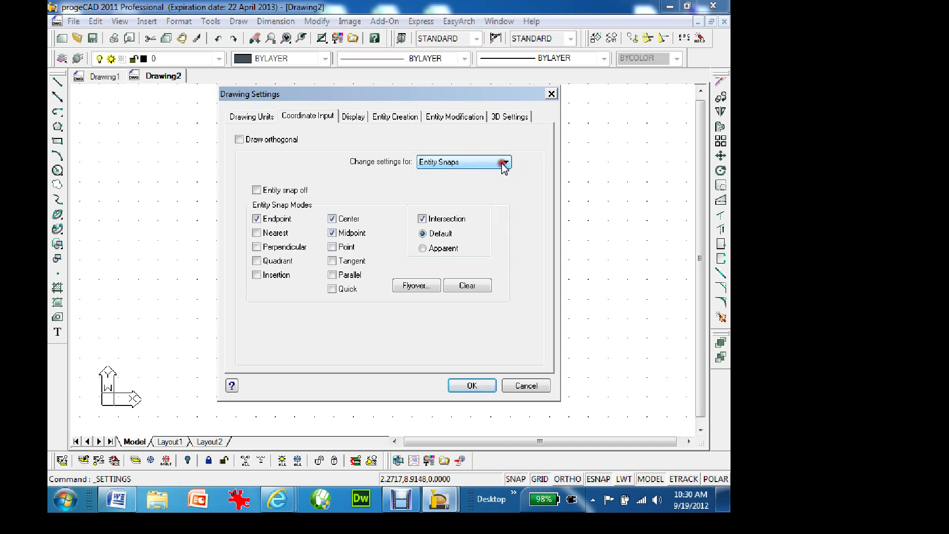
click(476, 386)
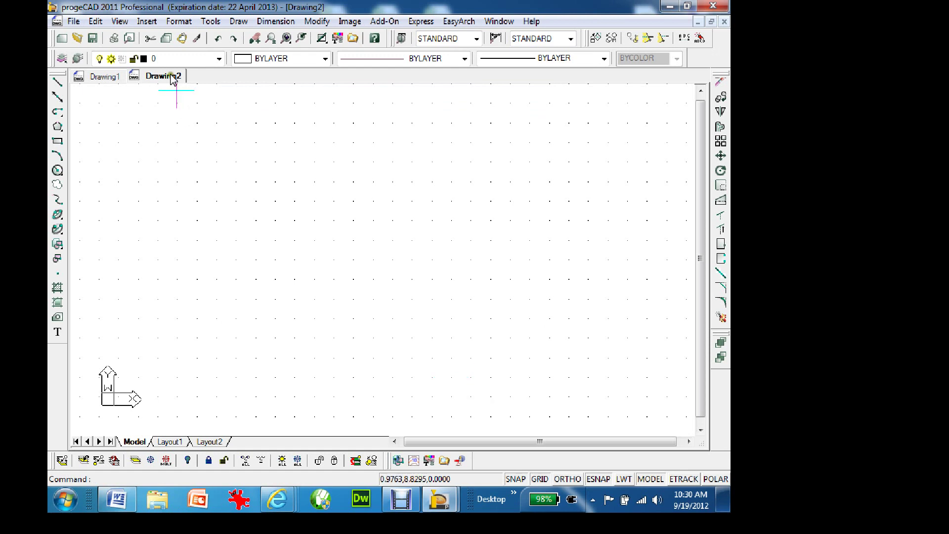
Step: Add a new layer named 'border' in the layer explorer
click(178, 22)
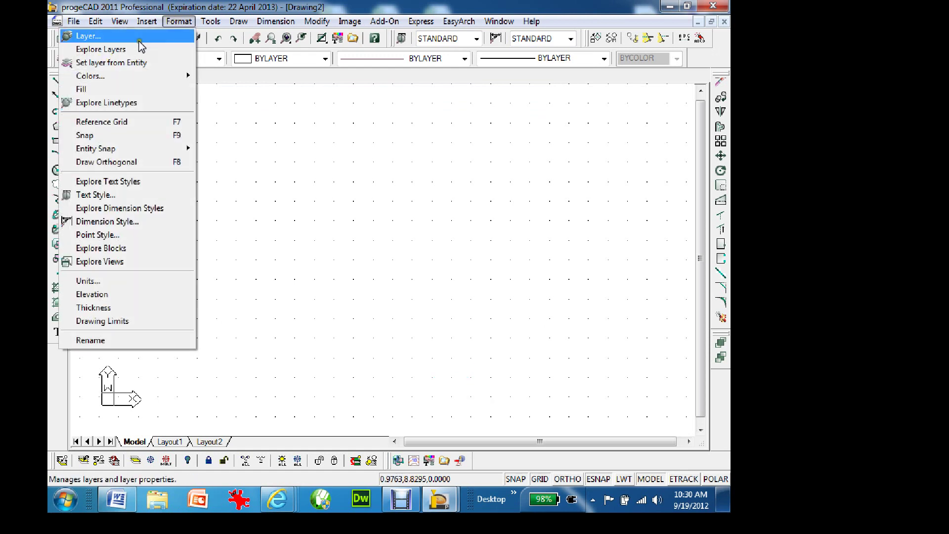
click(110, 49)
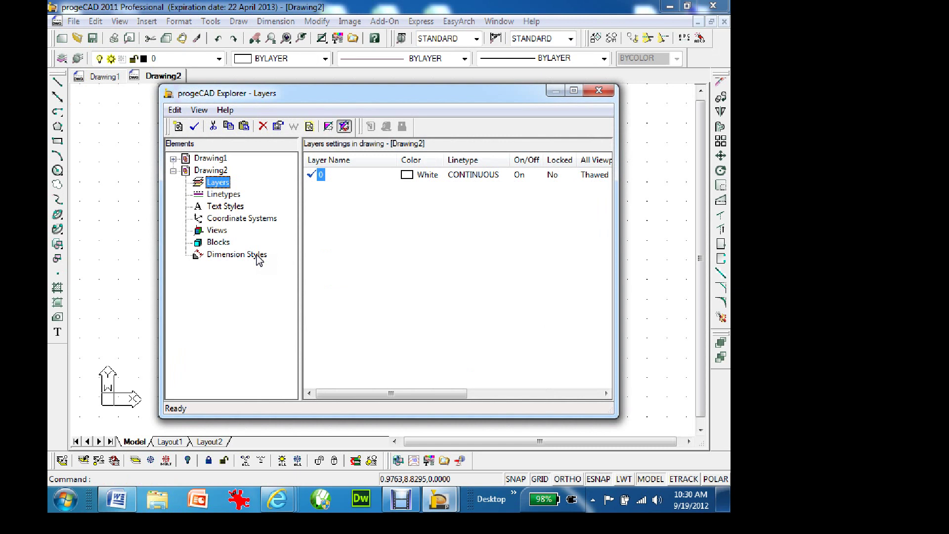
click(178, 127)
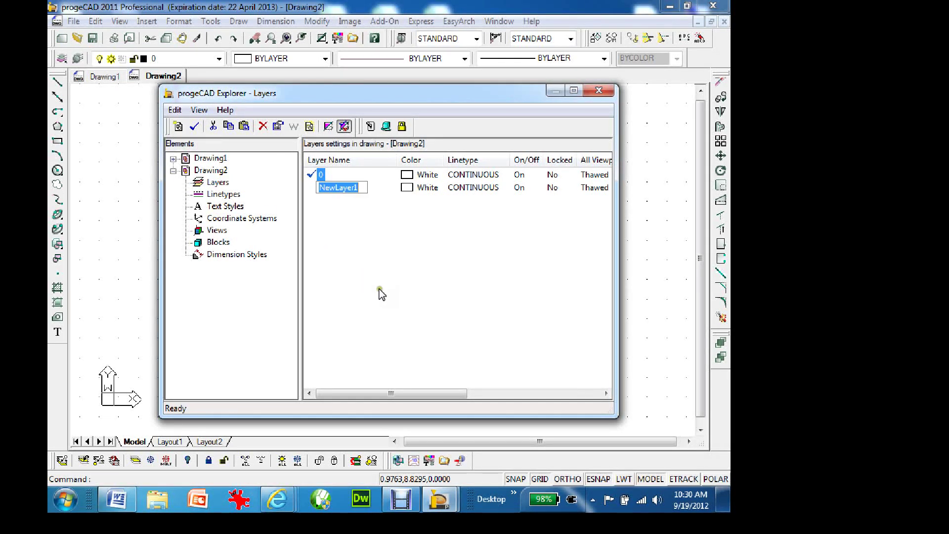
text(border)
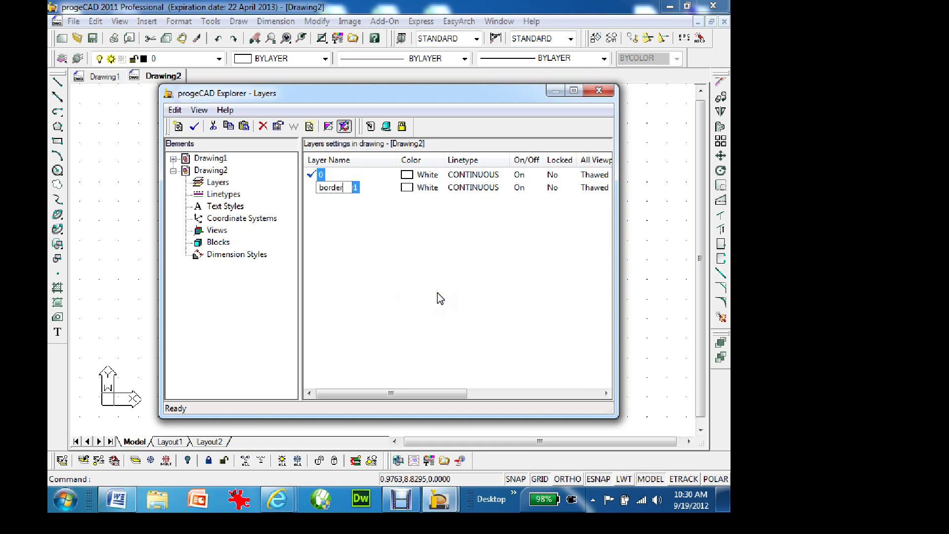
key(Return)
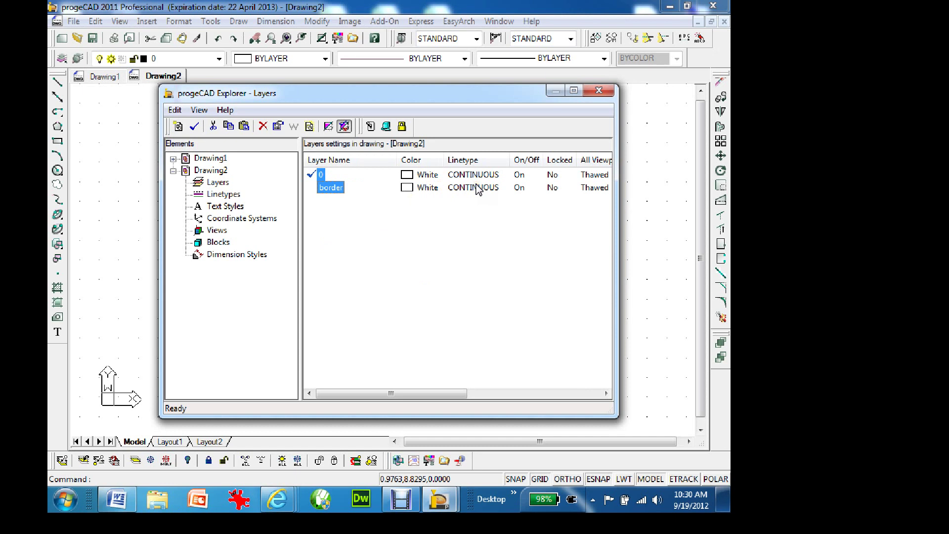
Step: Add a 'construction Lines' layer coloured yellow, keeping its default linetype
click(179, 126)
text(cons)
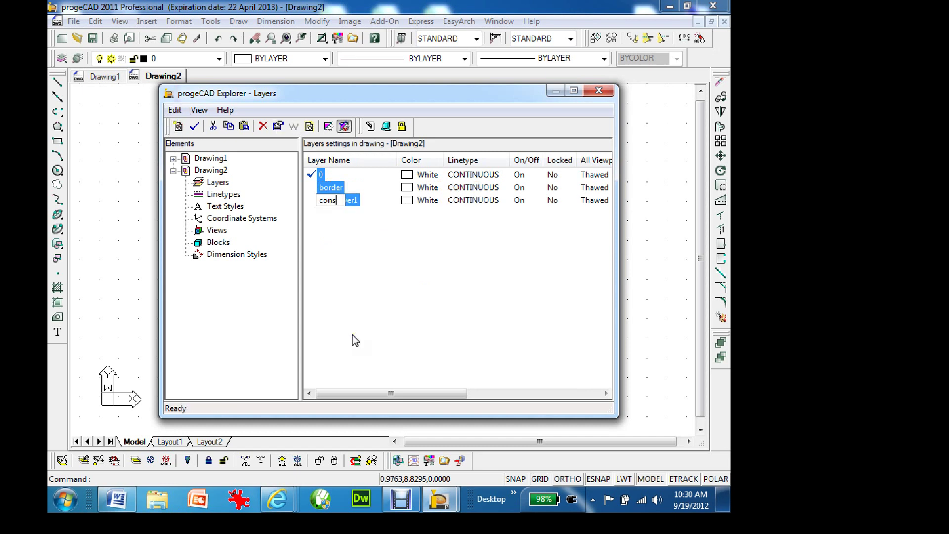
text(truction Lines)
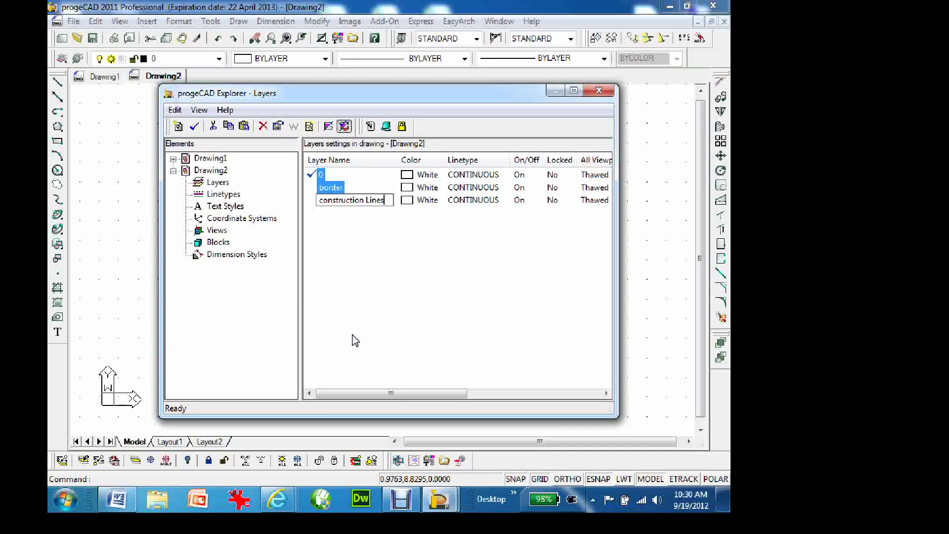
click(345, 239)
click(426, 199)
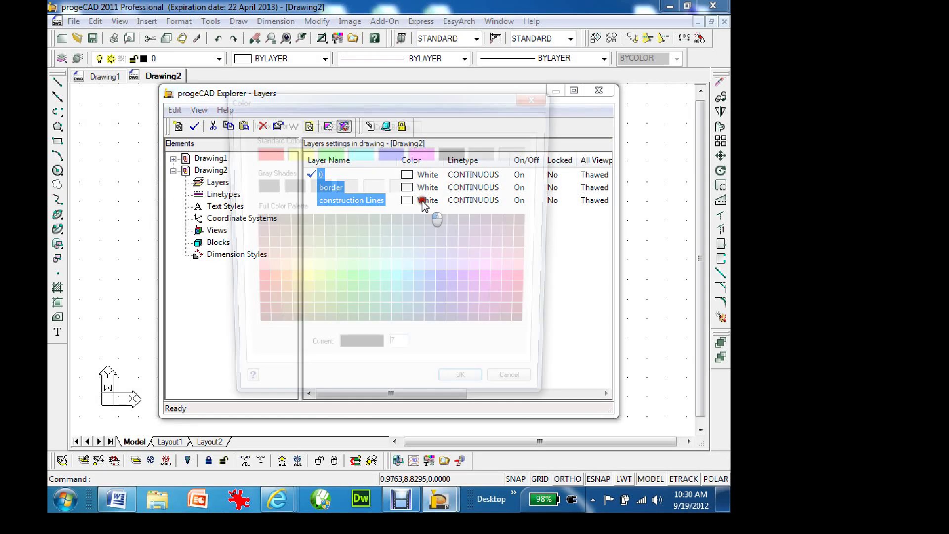
click(295, 153)
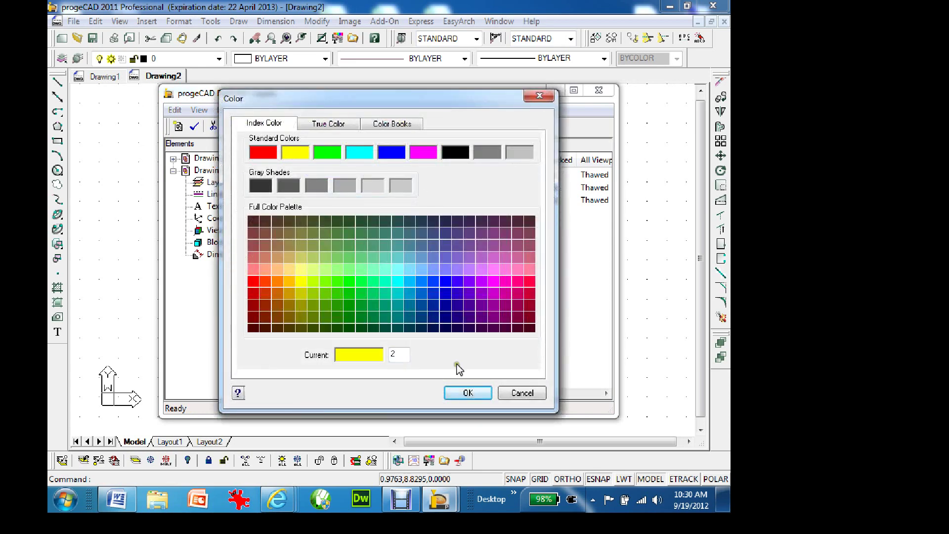
click(466, 393)
click(458, 199)
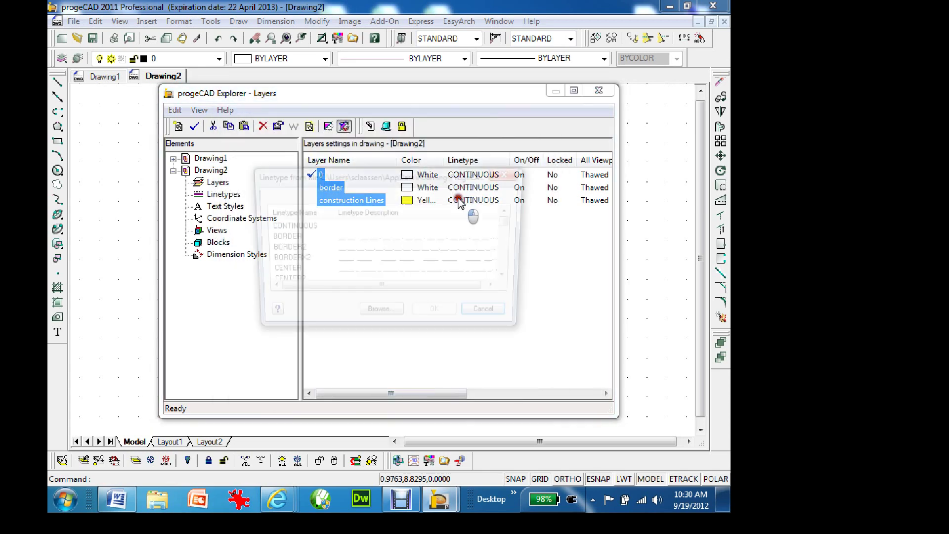
click(492, 317)
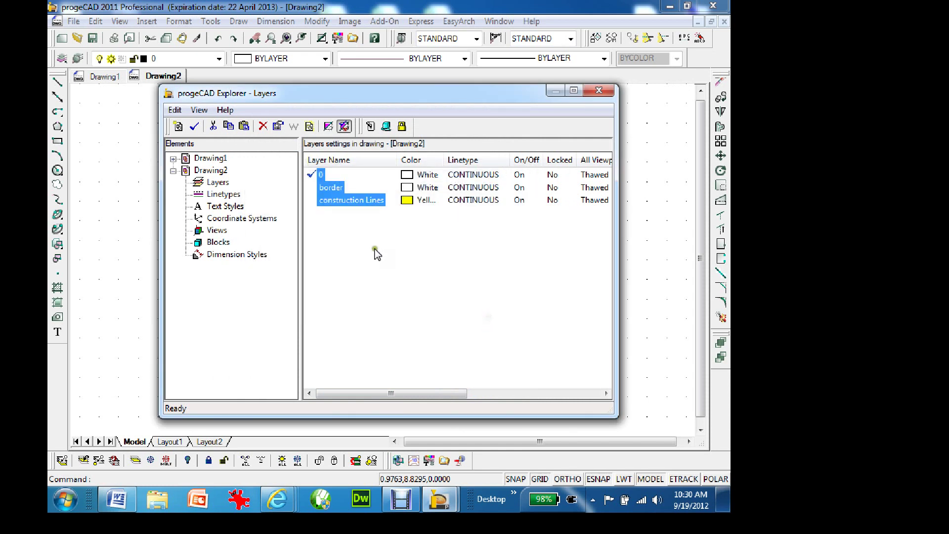
Step: Add a 'center lines' layer coloured red with the CENTER linetype
click(178, 126)
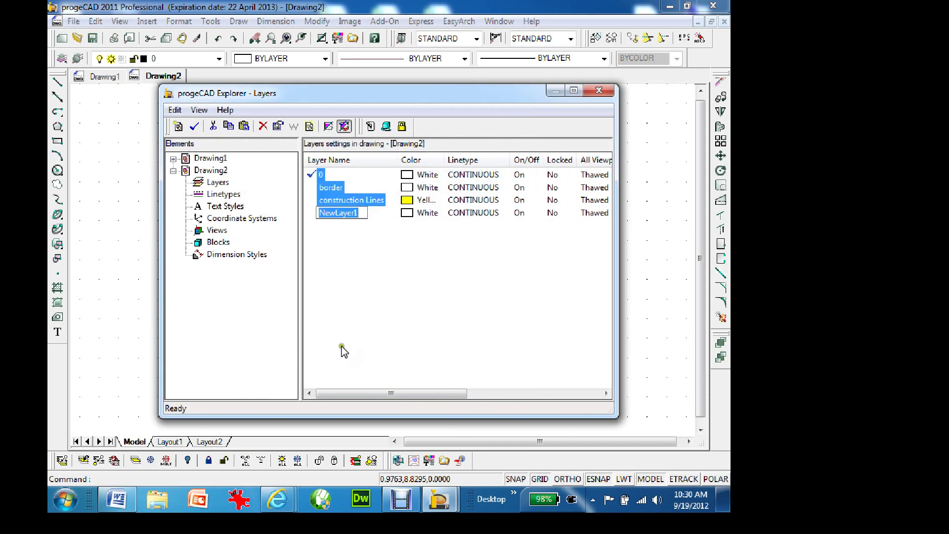
text(center lines)
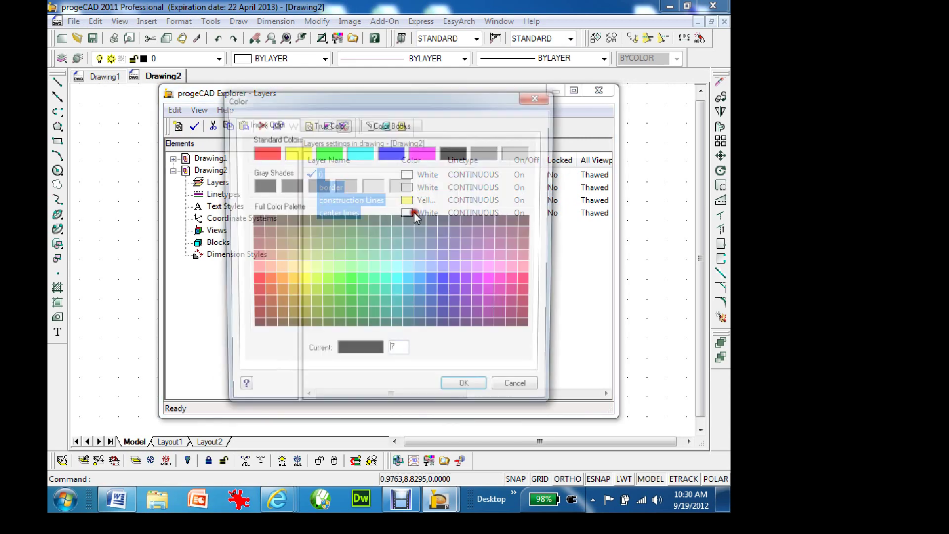
click(262, 150)
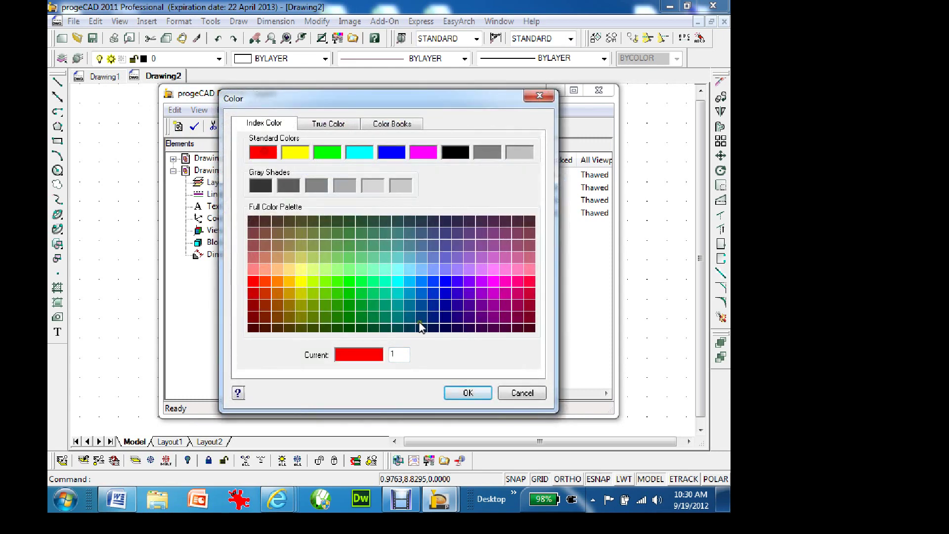
click(467, 392)
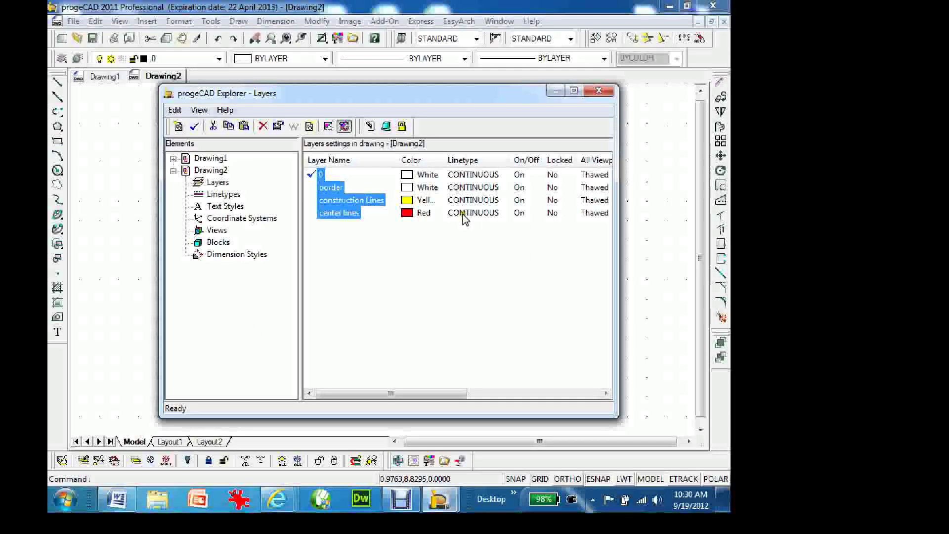
click(463, 213)
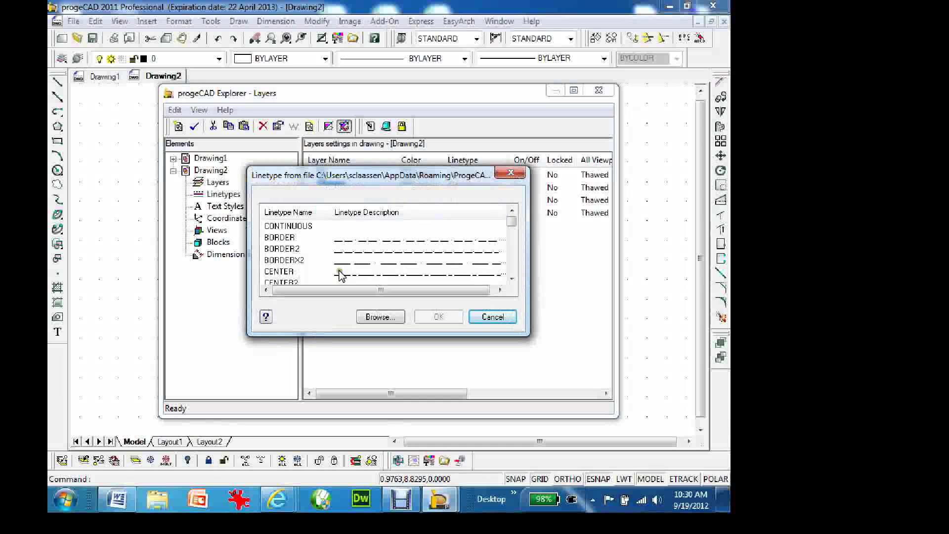
click(297, 272)
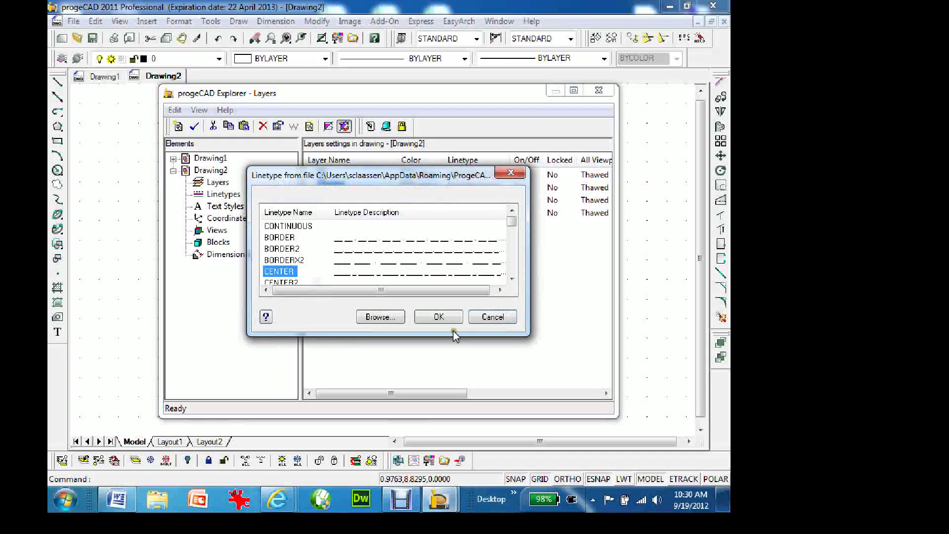
click(438, 317)
click(349, 308)
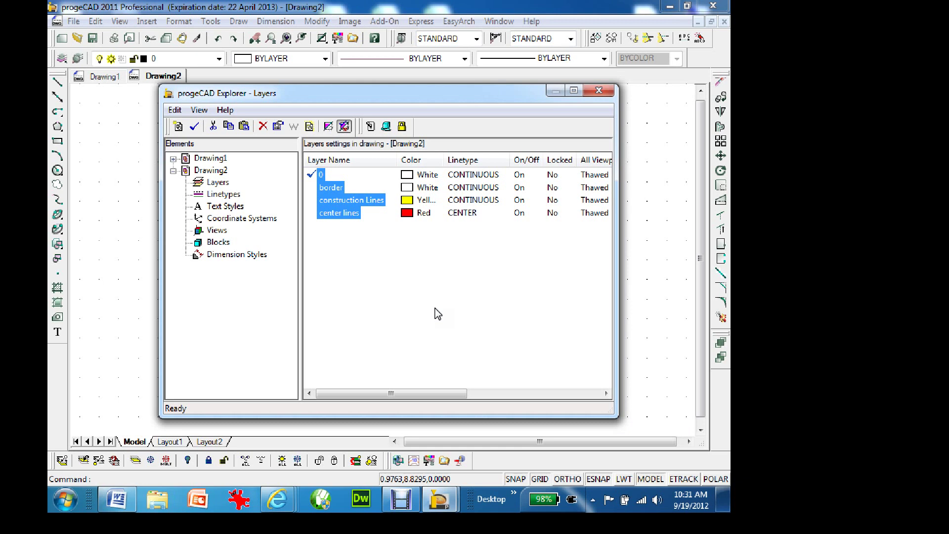
click(596, 91)
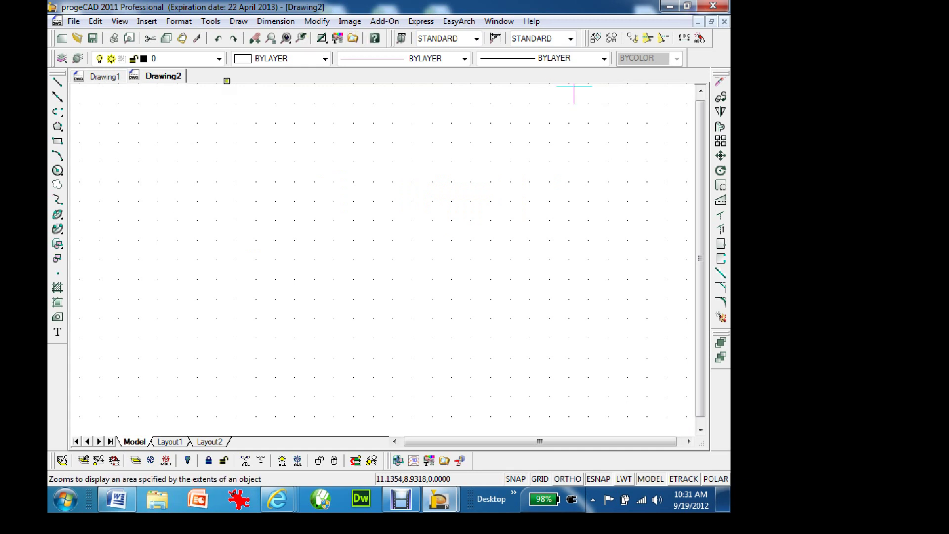
click(218, 59)
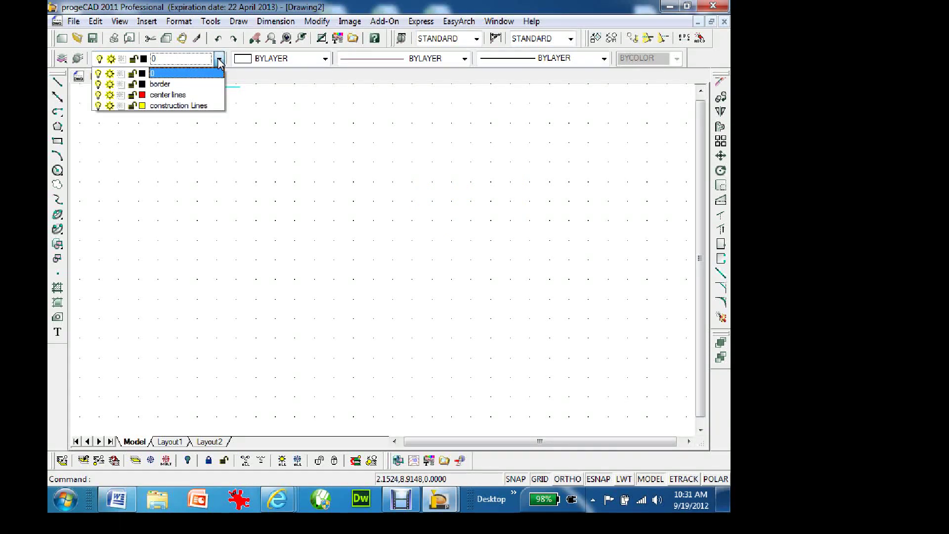
click(218, 59)
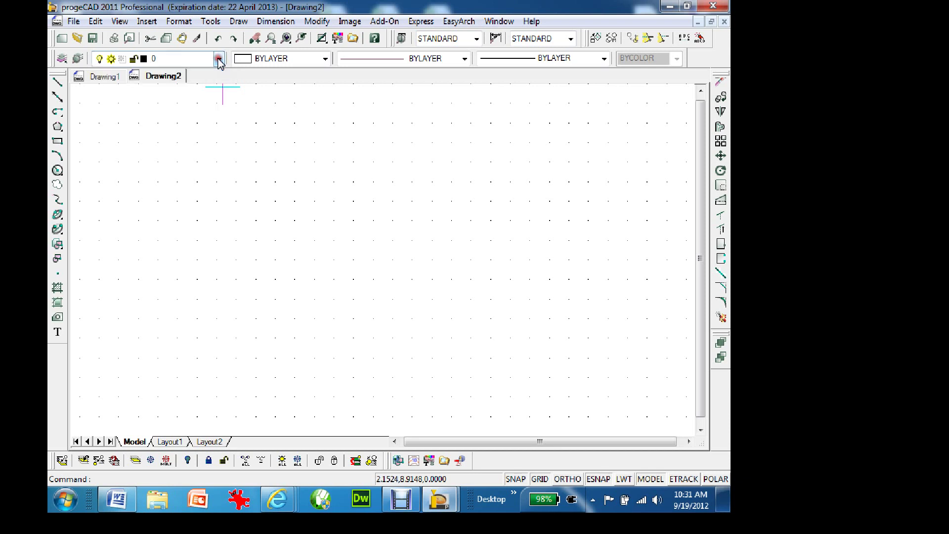
click(539, 482)
click(539, 479)
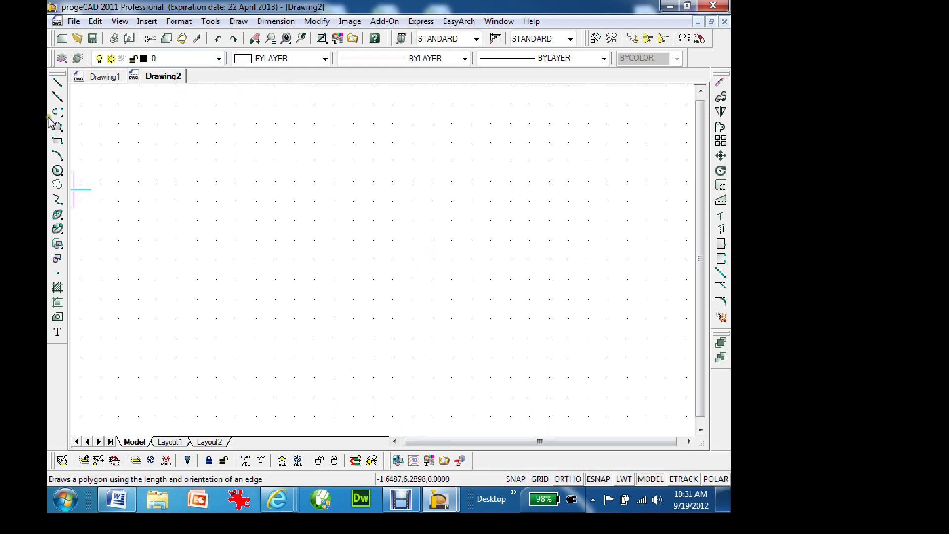
click(57, 81)
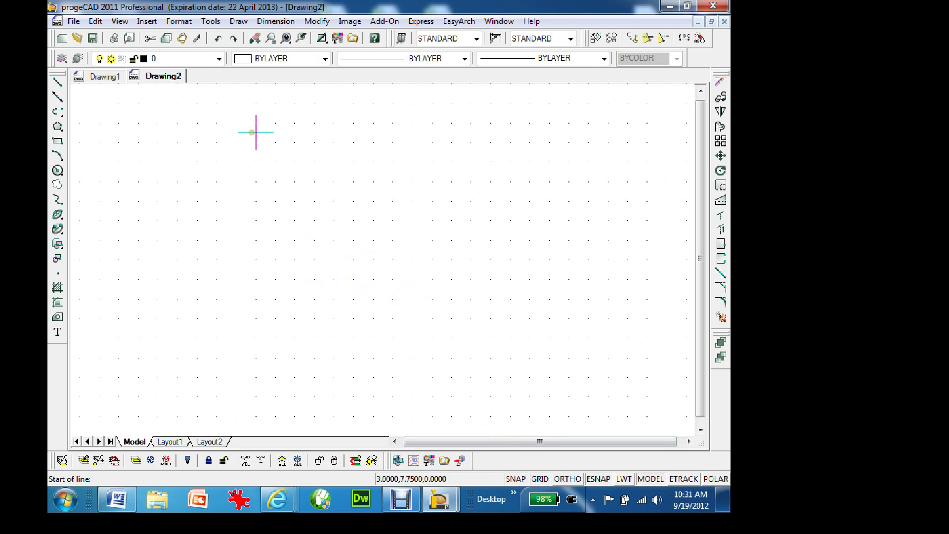
Step: Try reaching the dimension style settings and cancel the accidentally started line command
click(178, 21)
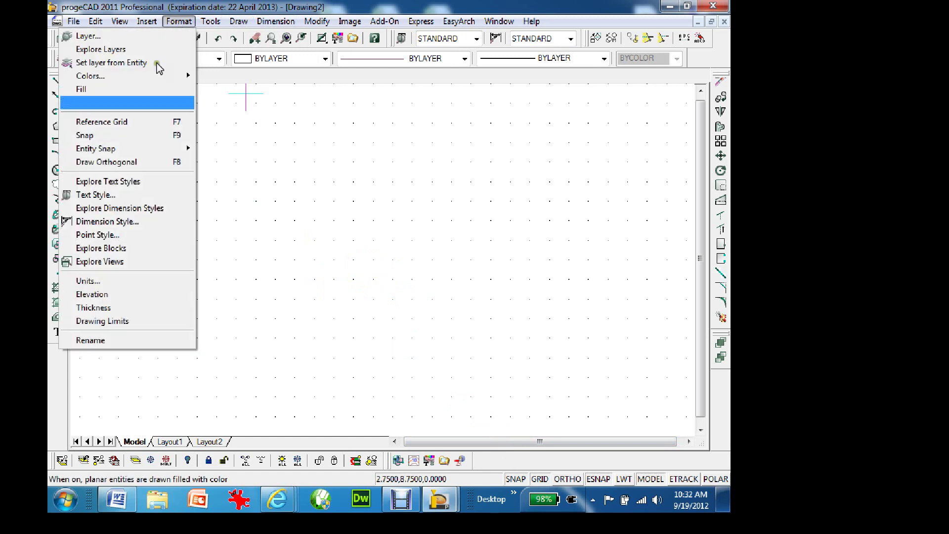
click(116, 220)
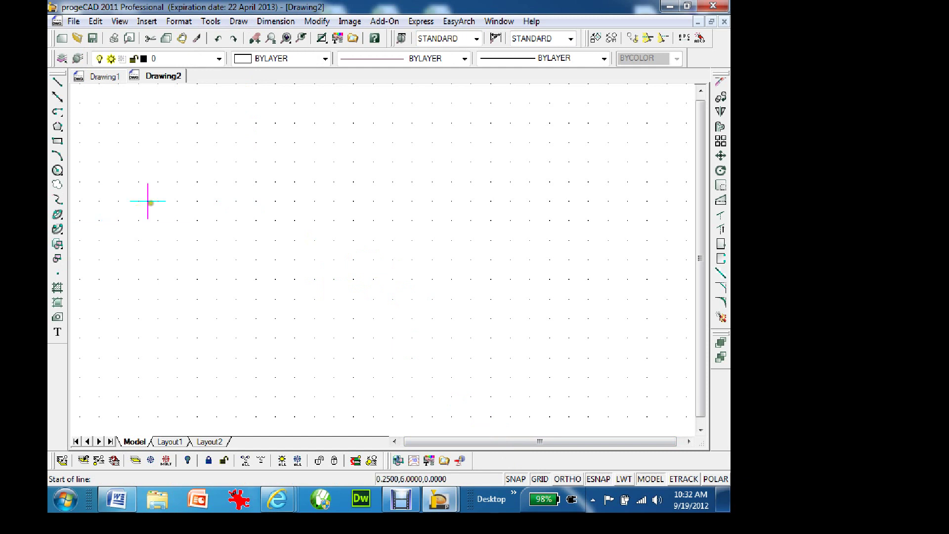
click(177, 22)
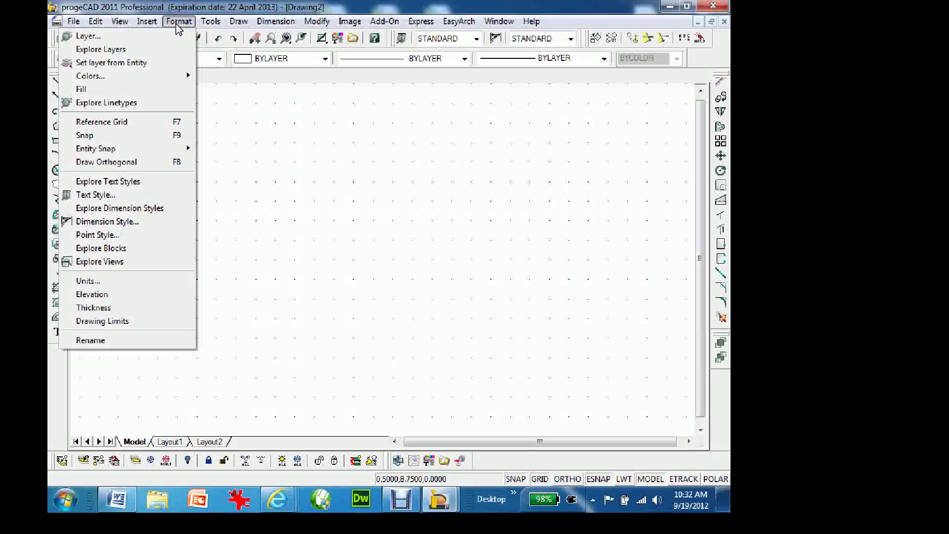
click(111, 221)
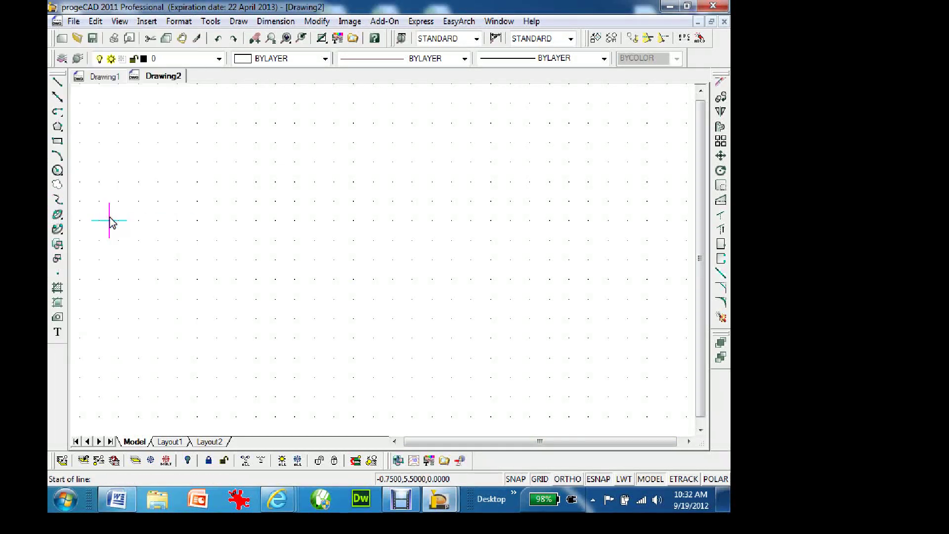
key(Escape)
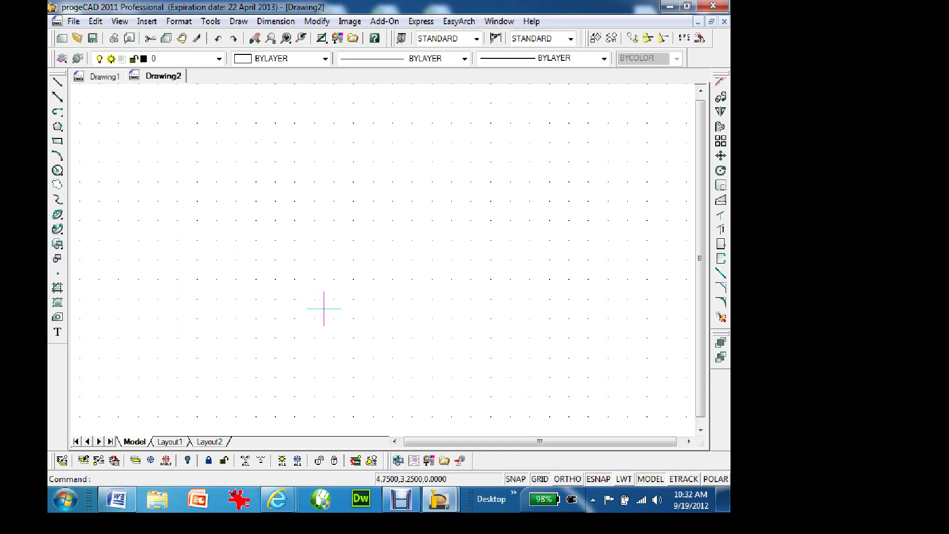
Step: Change the STANDARD dimension style's text height from 0.18 to 0.2 and apply it
click(179, 21)
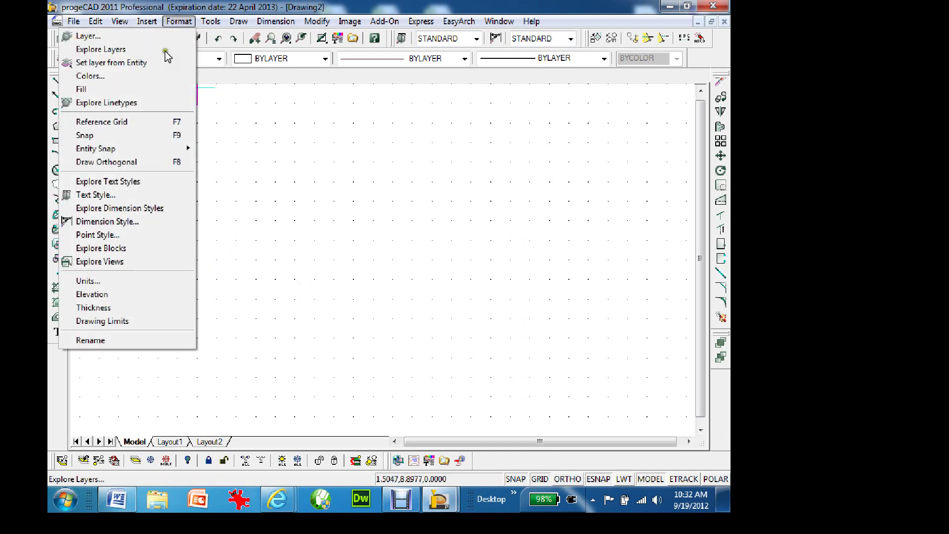
click(124, 221)
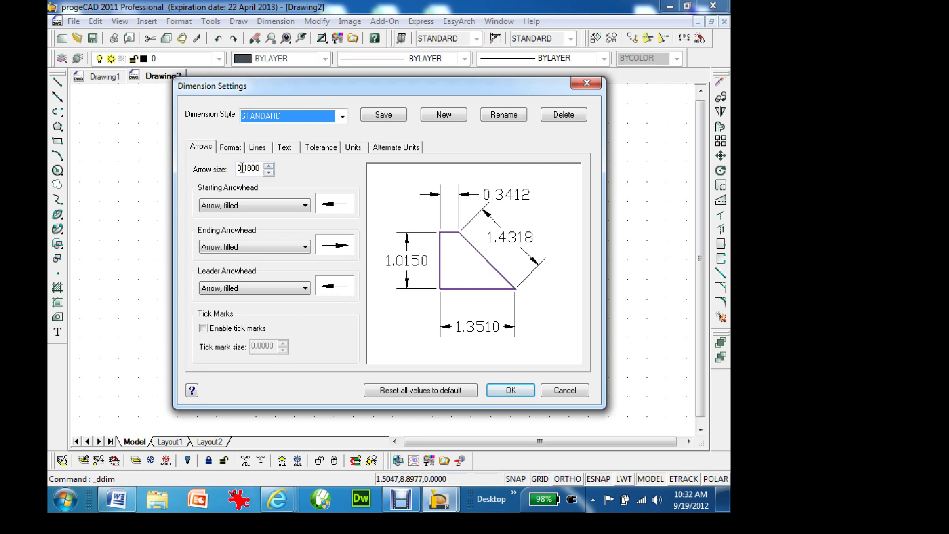
click(284, 147)
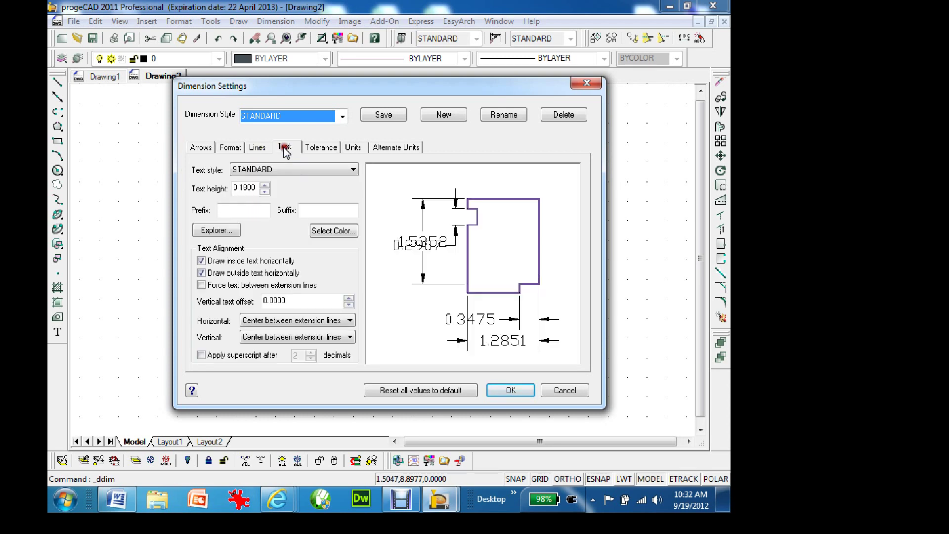
click(247, 189)
key(BackSpace)
key(BackSpace)
text(2)
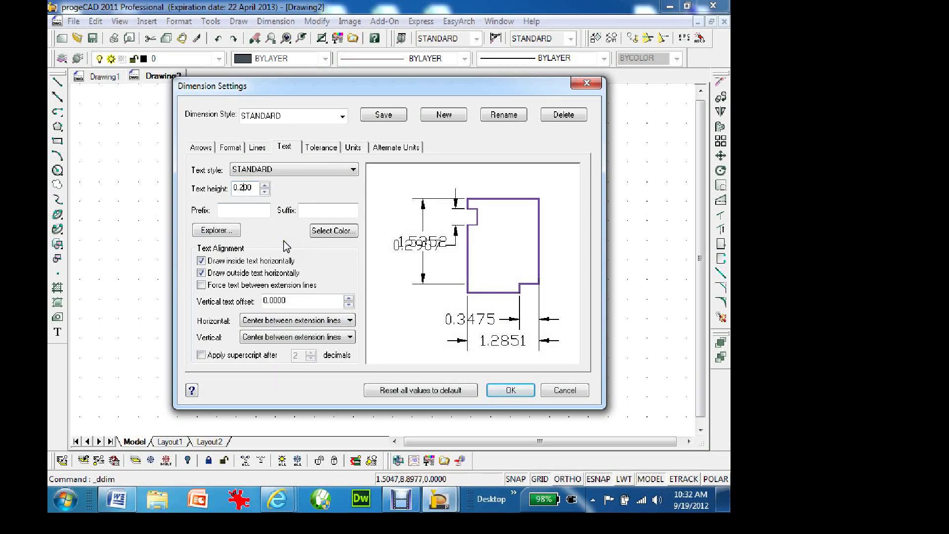
click(510, 391)
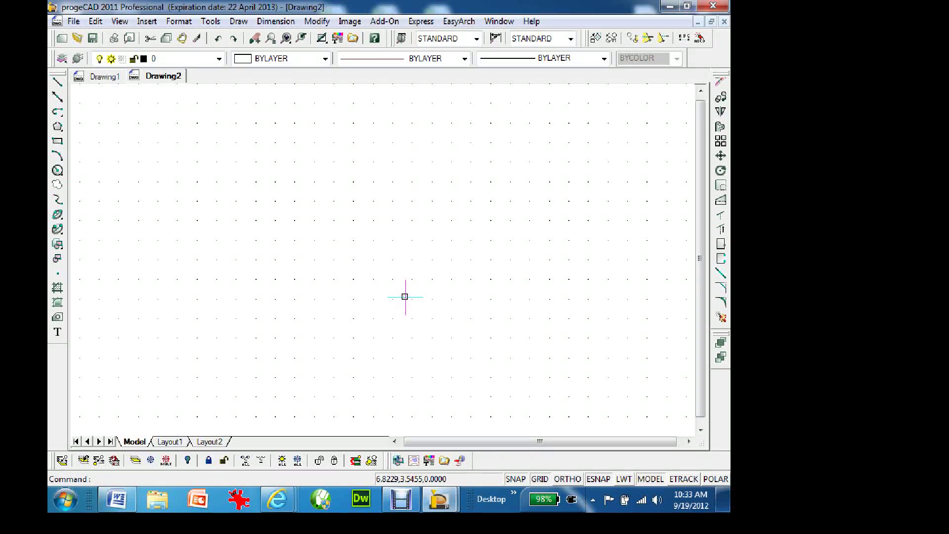
click(73, 21)
click(83, 109)
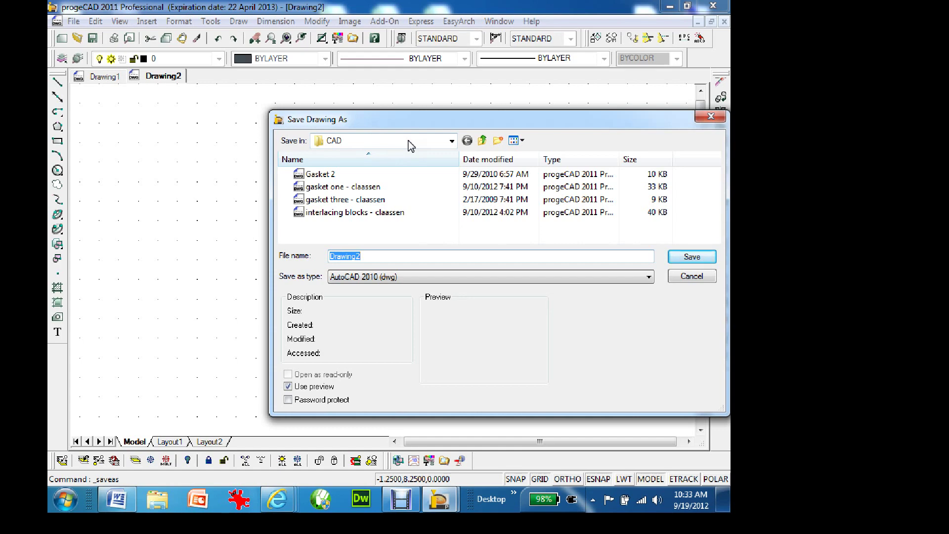
click(648, 277)
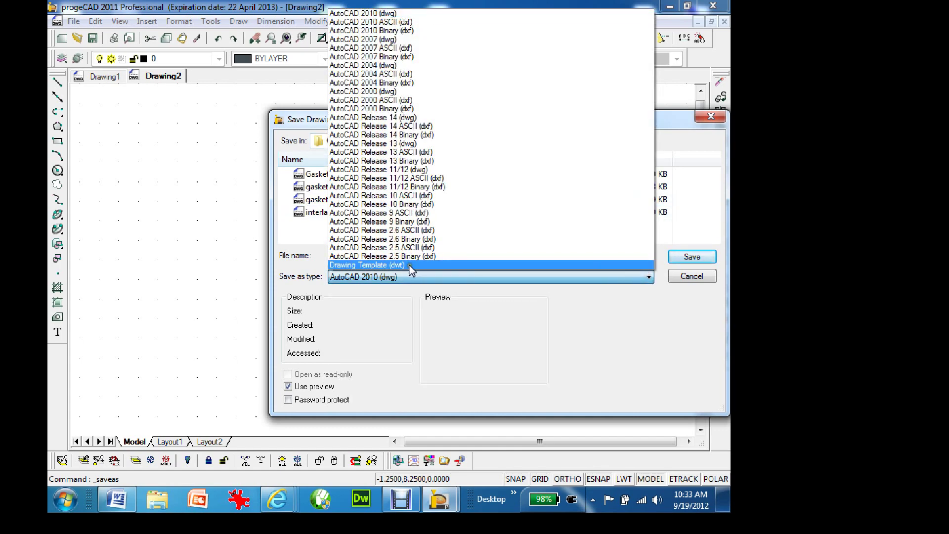
click(410, 269)
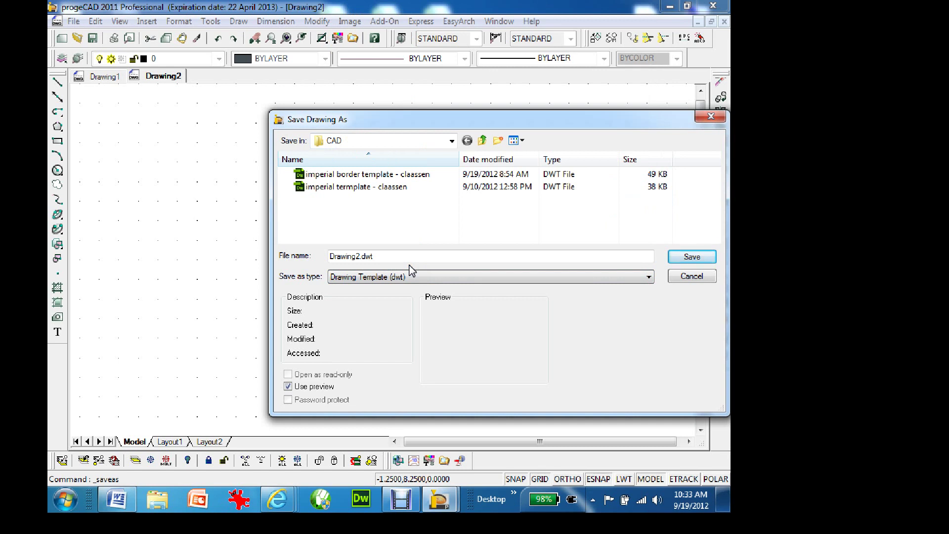
click(339, 188)
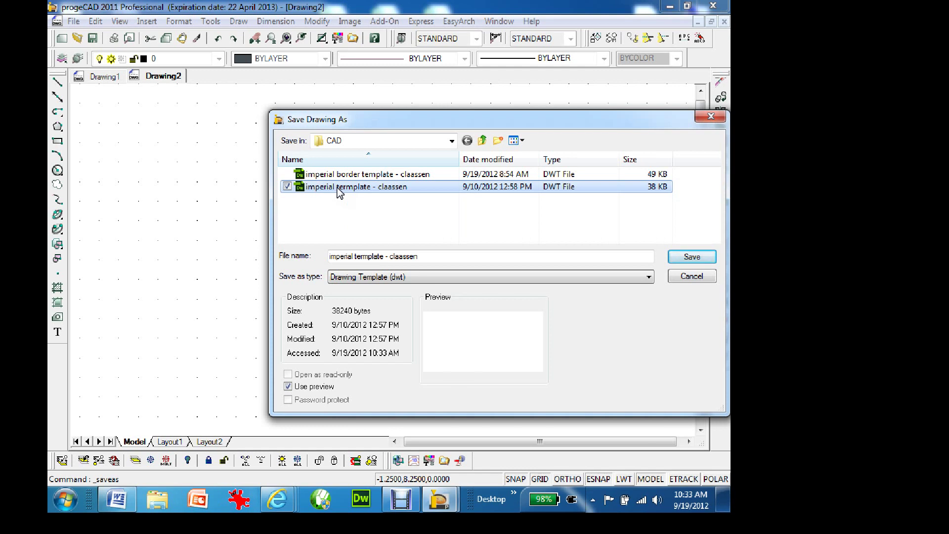
click(706, 257)
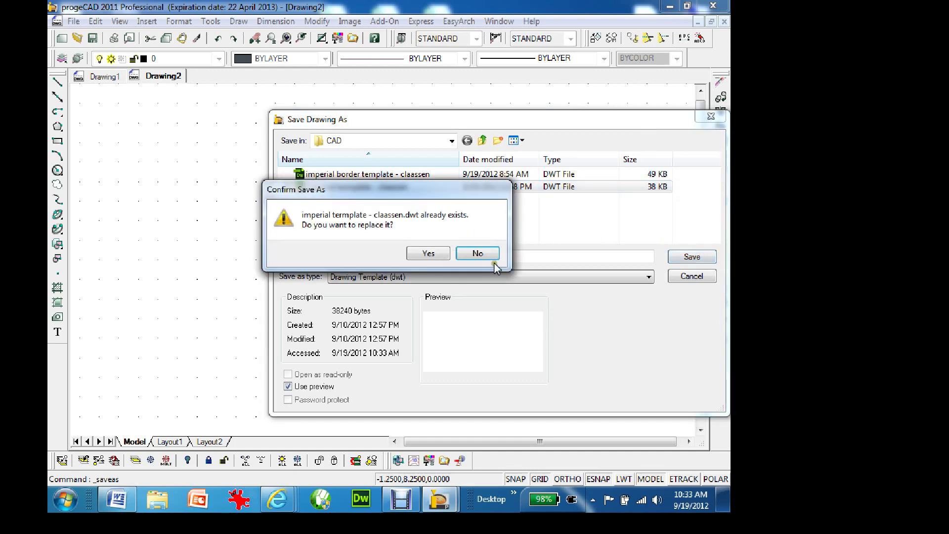
click(483, 255)
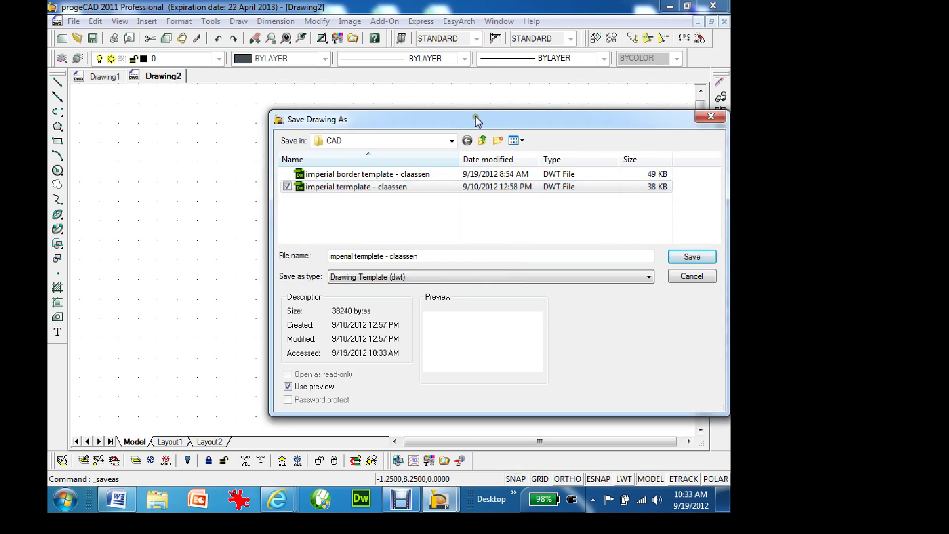
drag(476, 119, 356, 100)
click(562, 261)
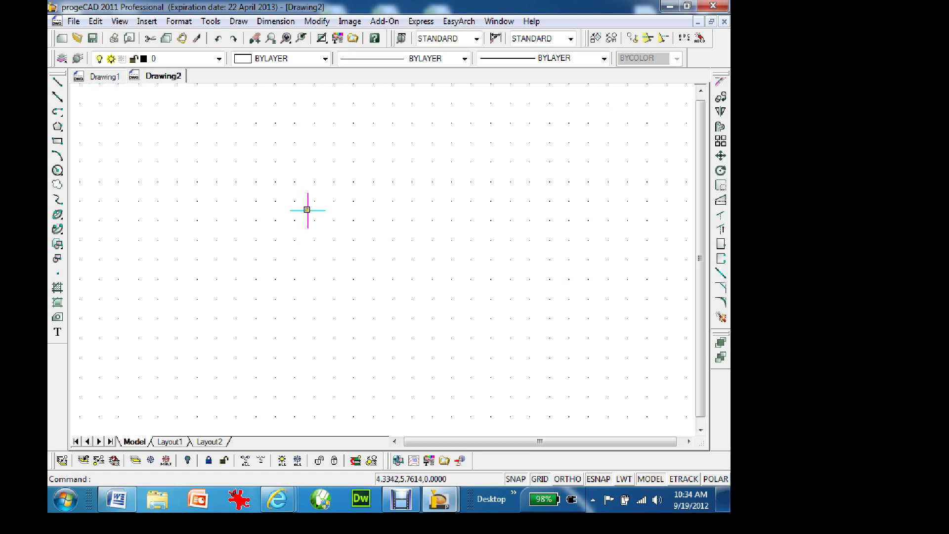
Step: Open the imperial border template after filtering files to Drawing Template (dwt)
click(76, 37)
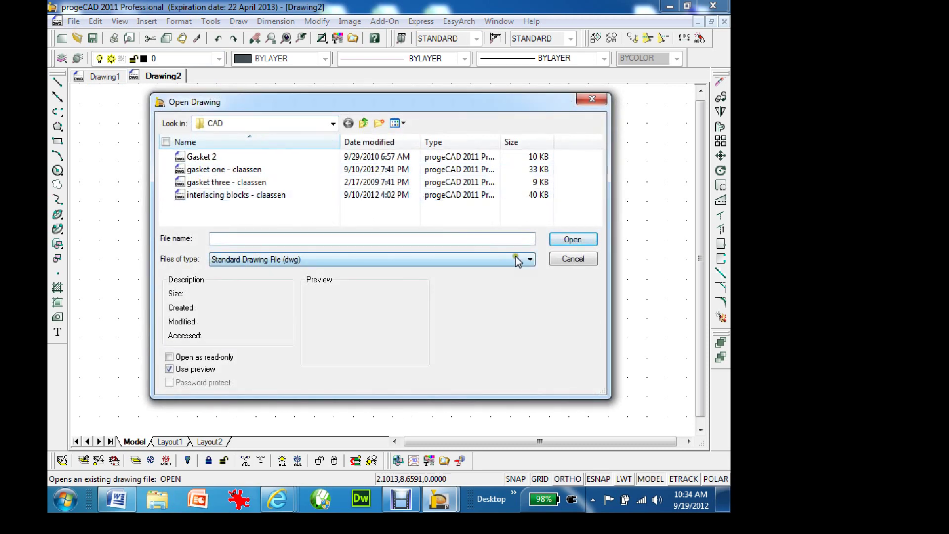
click(519, 260)
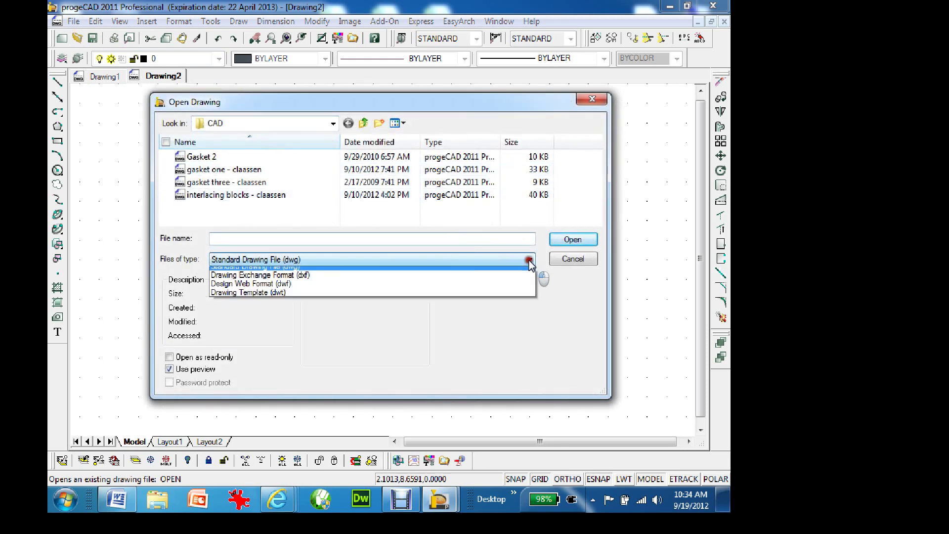
click(322, 296)
double_click(218, 157)
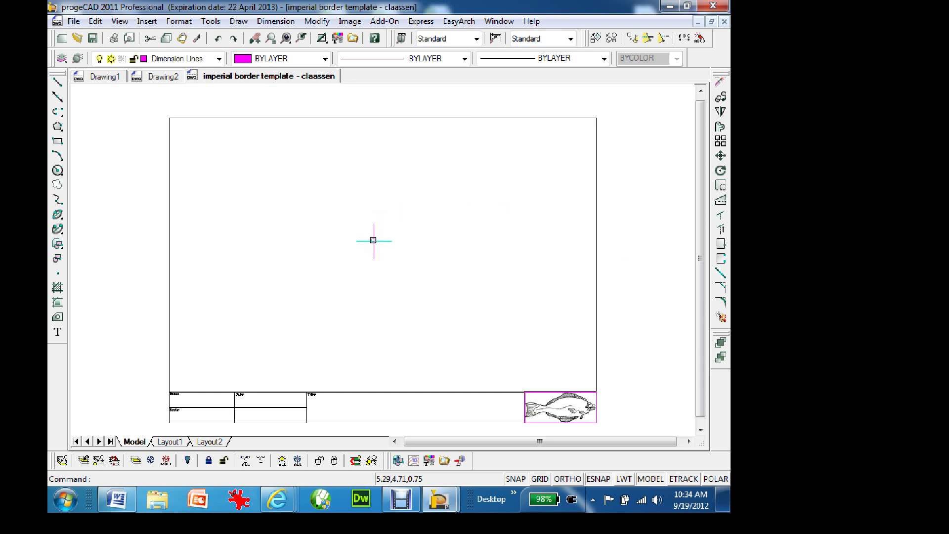
Step: Draw a rectangle inside the sheet border
click(57, 141)
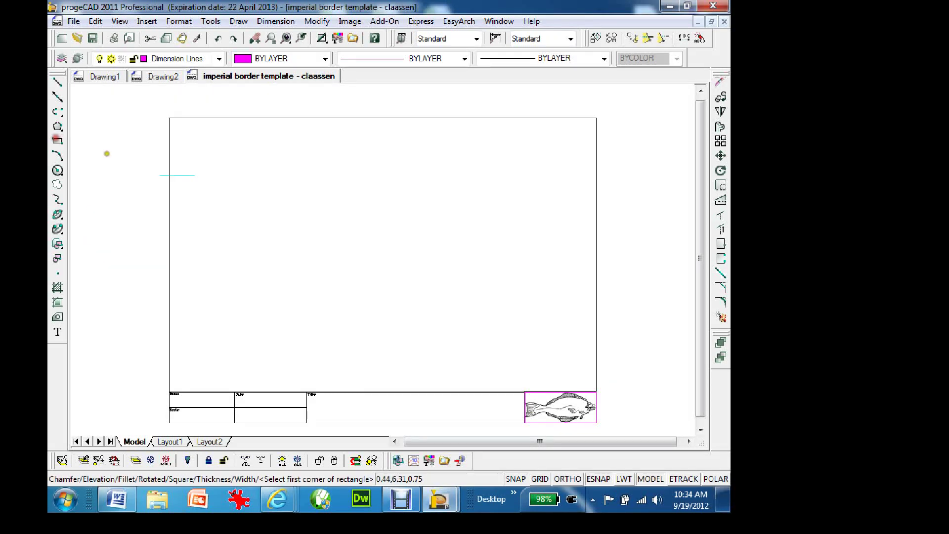
click(268, 188)
click(442, 300)
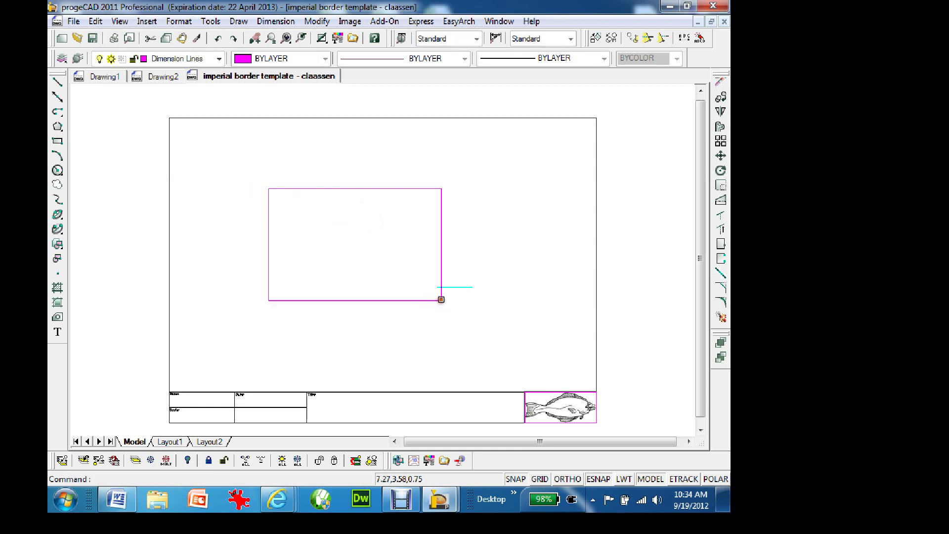
right_click(562, 203)
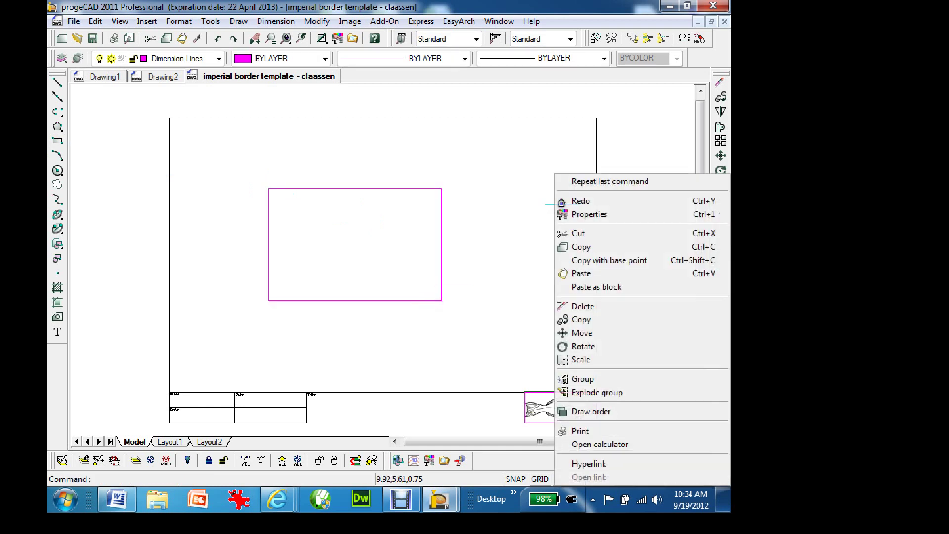
click(468, 171)
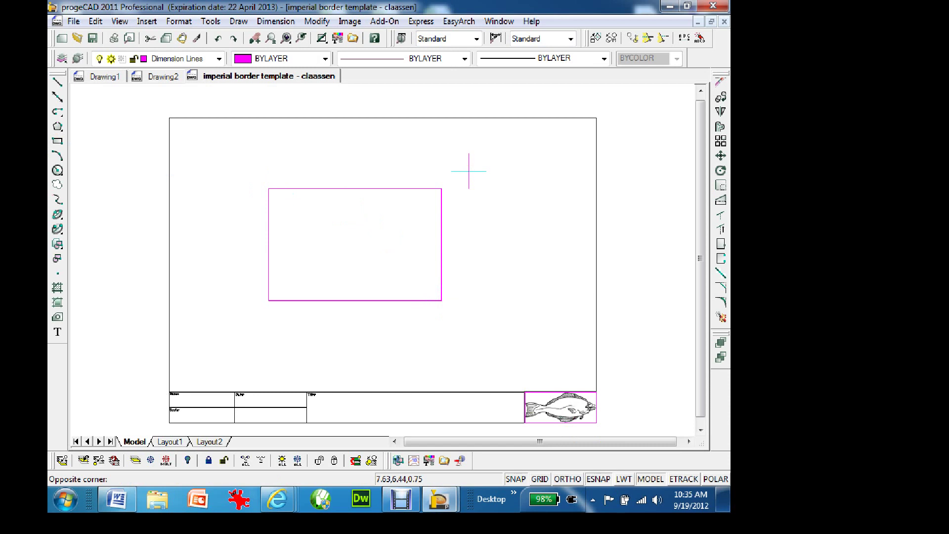
click(350, 150)
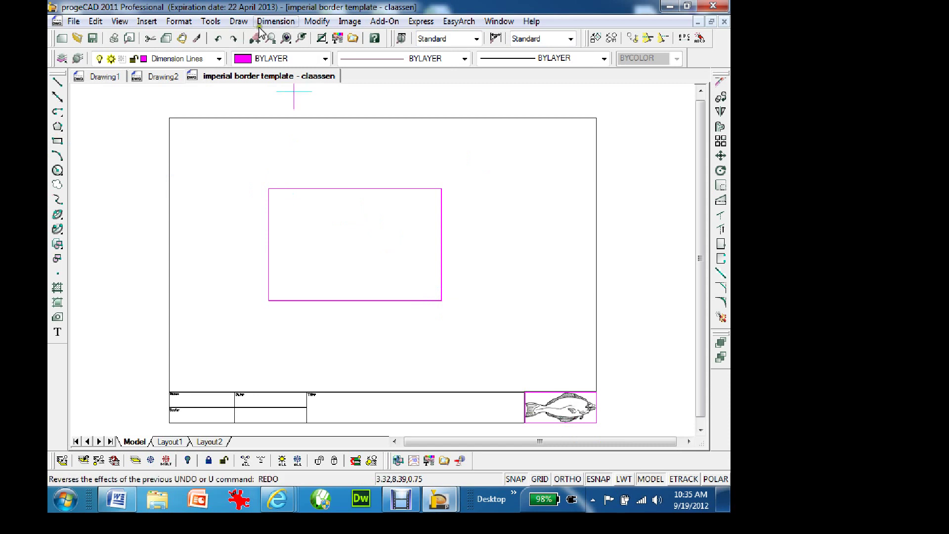
Step: Add a 4.2500 linear dimension across the rectangle's top corners
click(275, 21)
click(226, 55)
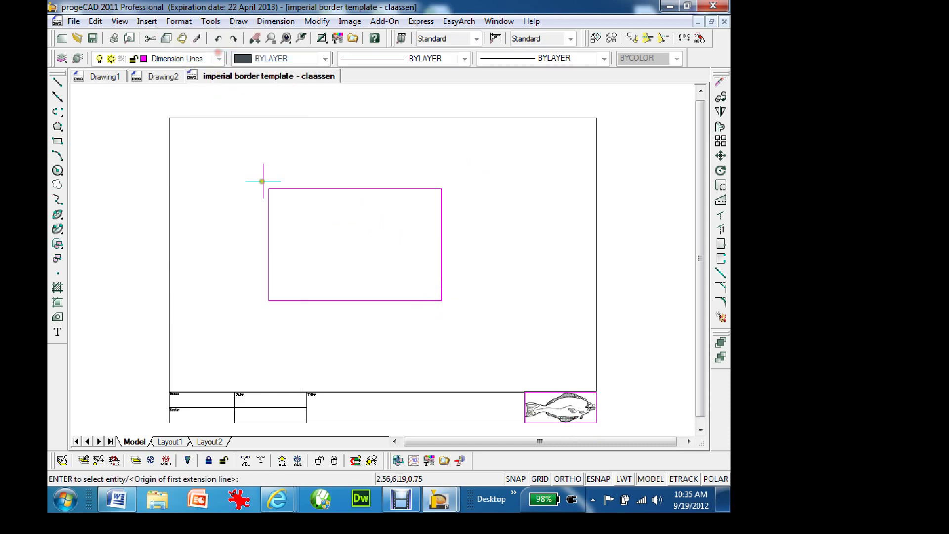
click(267, 195)
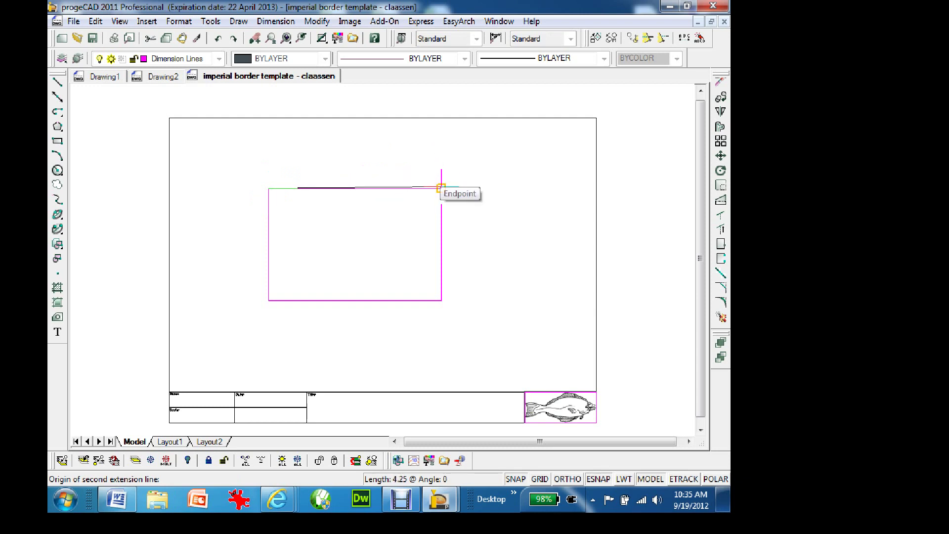
click(441, 187)
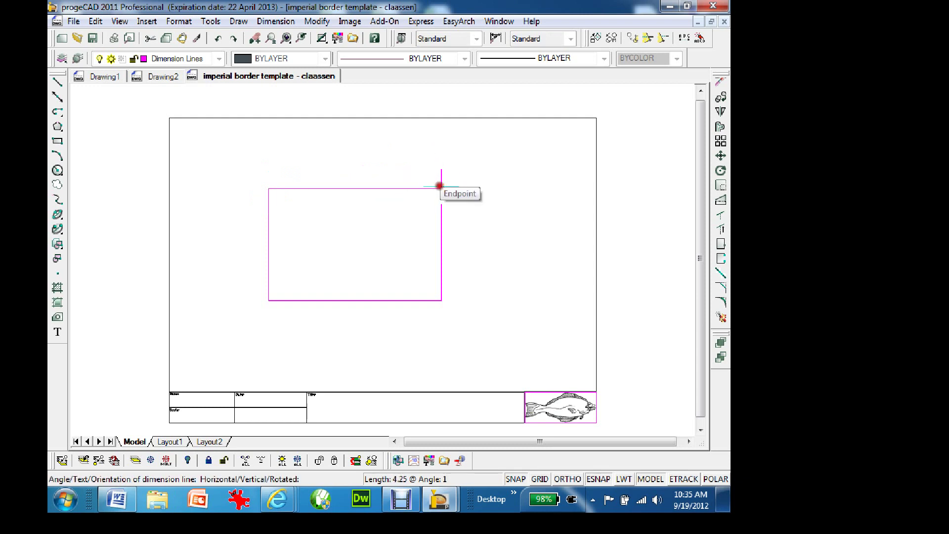
click(379, 158)
right_click(329, 161)
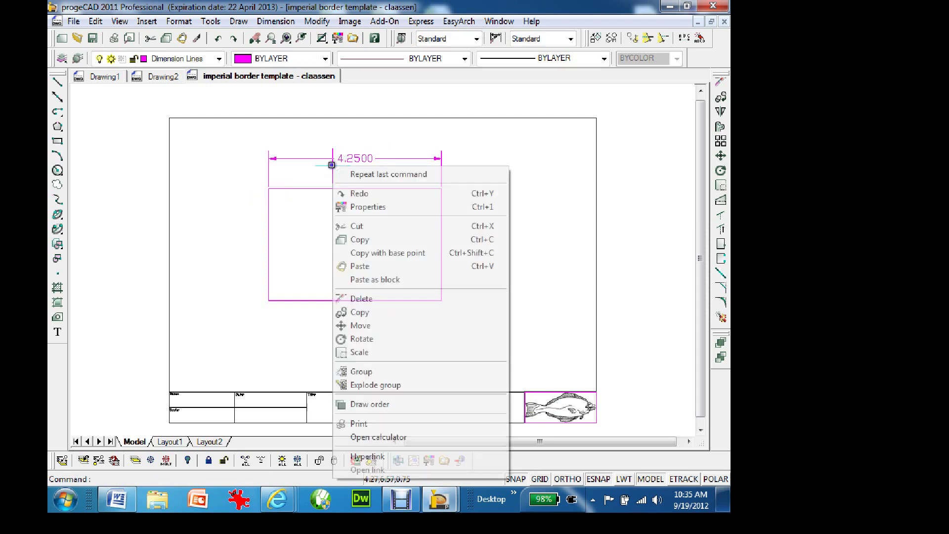
click(248, 160)
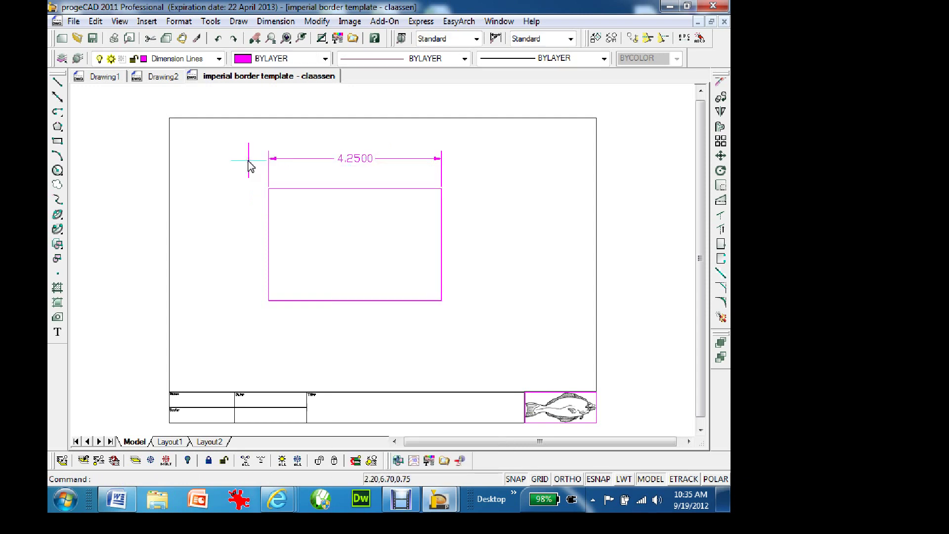
Step: Move the rectangle onto the Object Lines layer
click(269, 213)
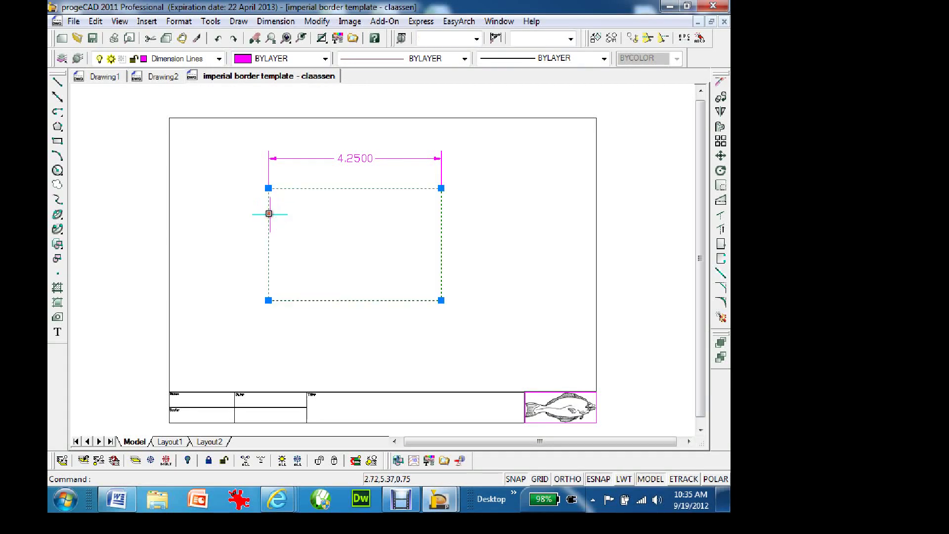
click(218, 59)
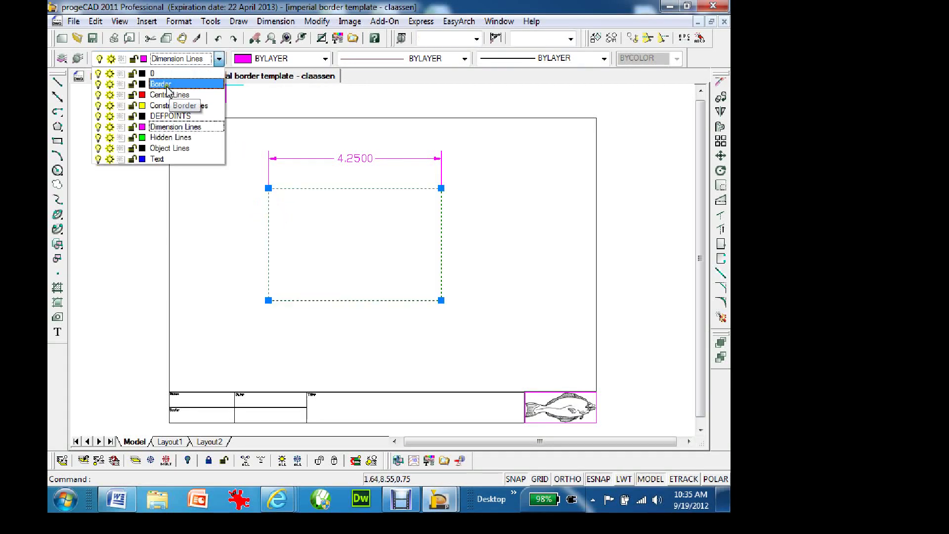
click(163, 147)
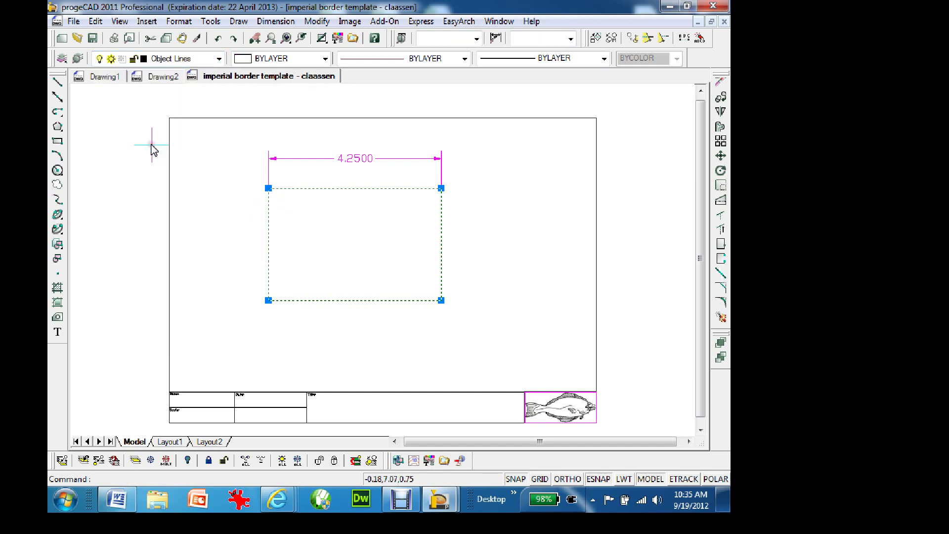
key(Escape)
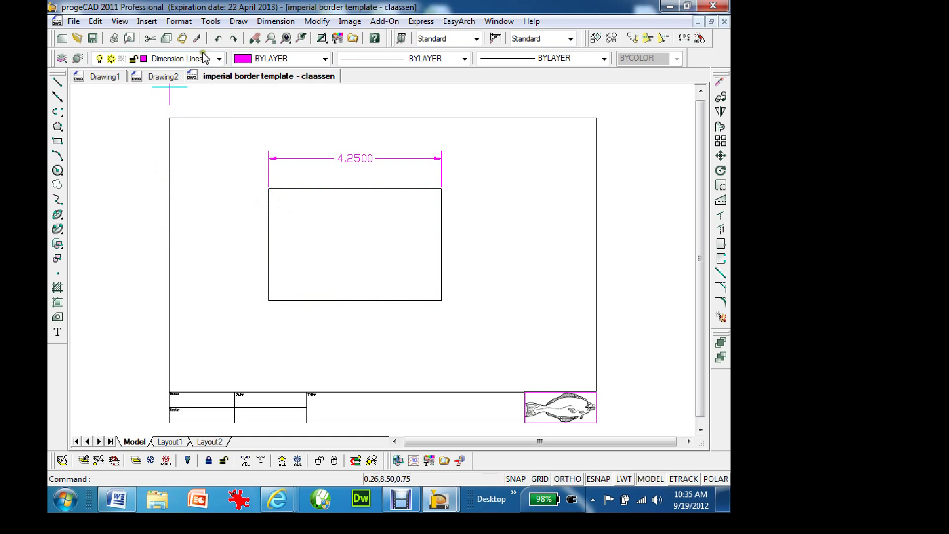
click(218, 59)
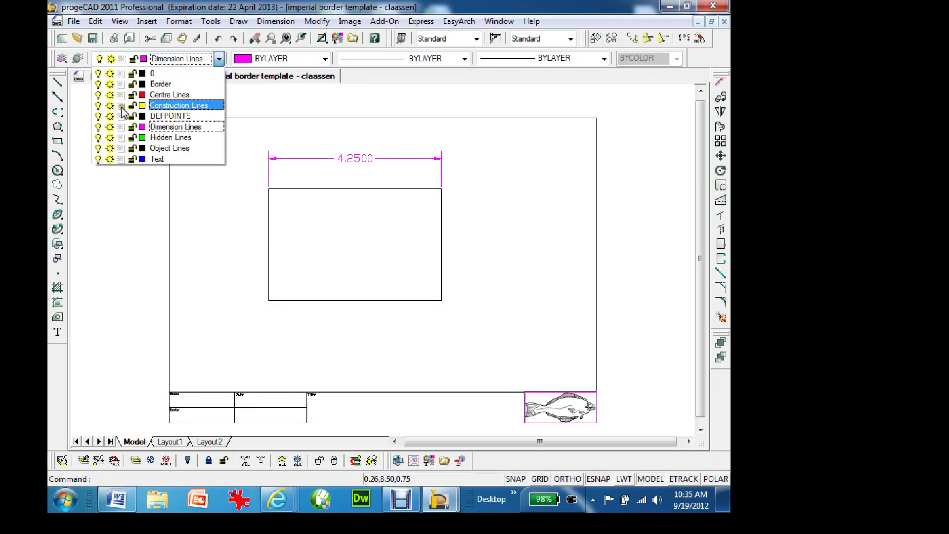
click(98, 128)
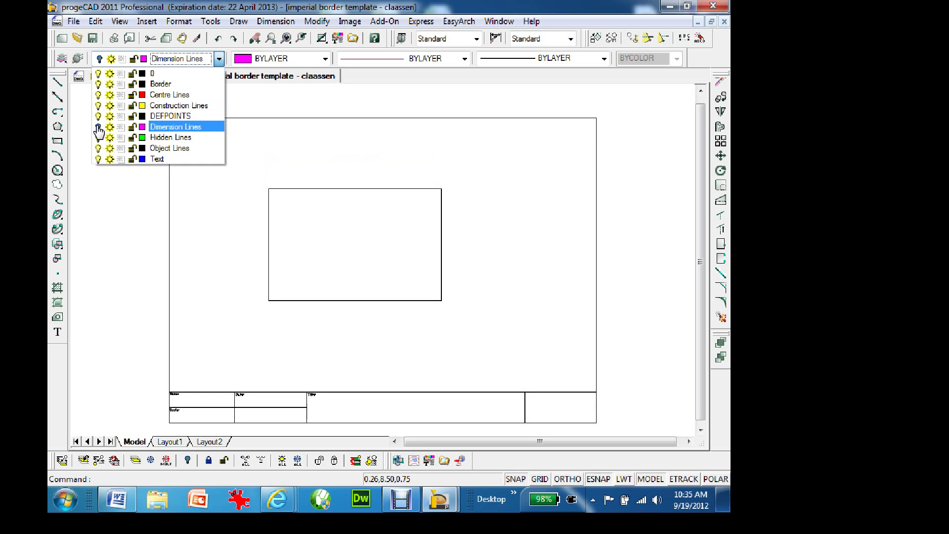
click(98, 85)
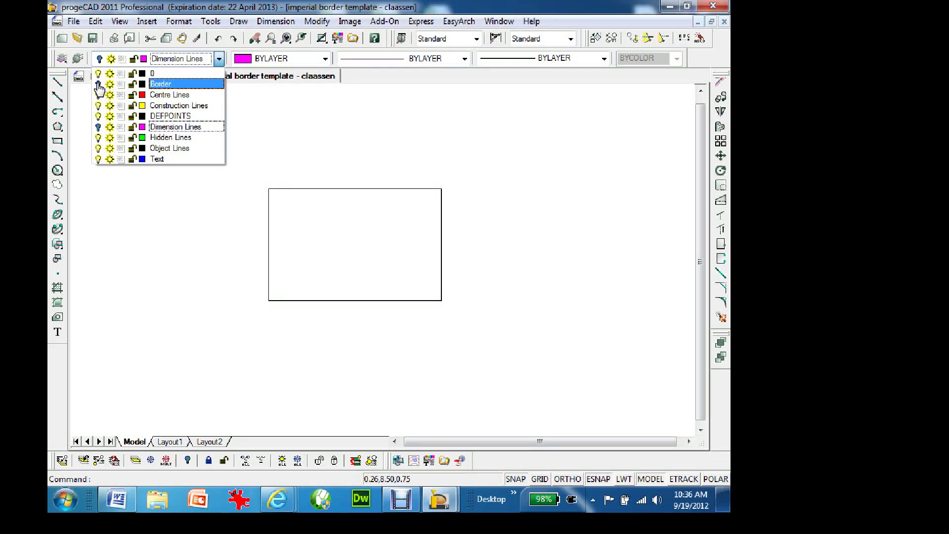
click(98, 84)
click(98, 127)
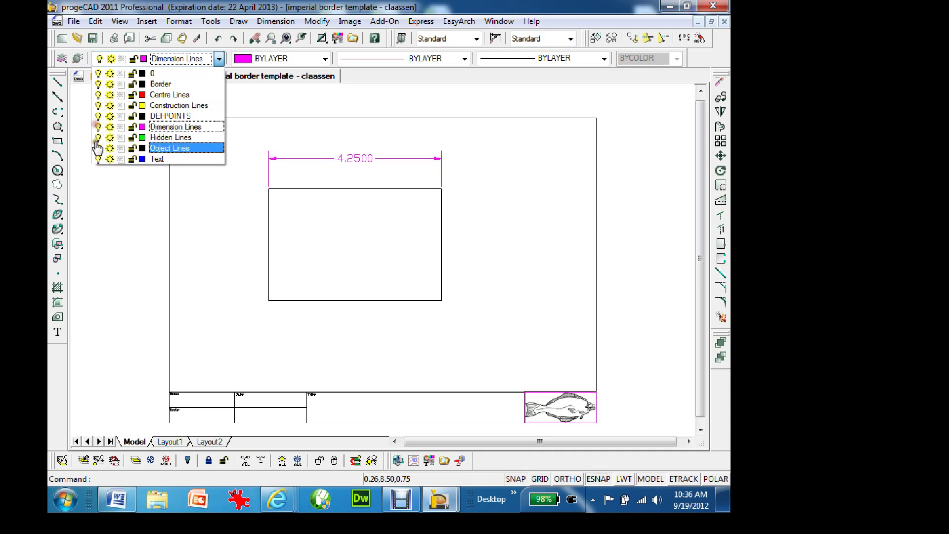
click(78, 250)
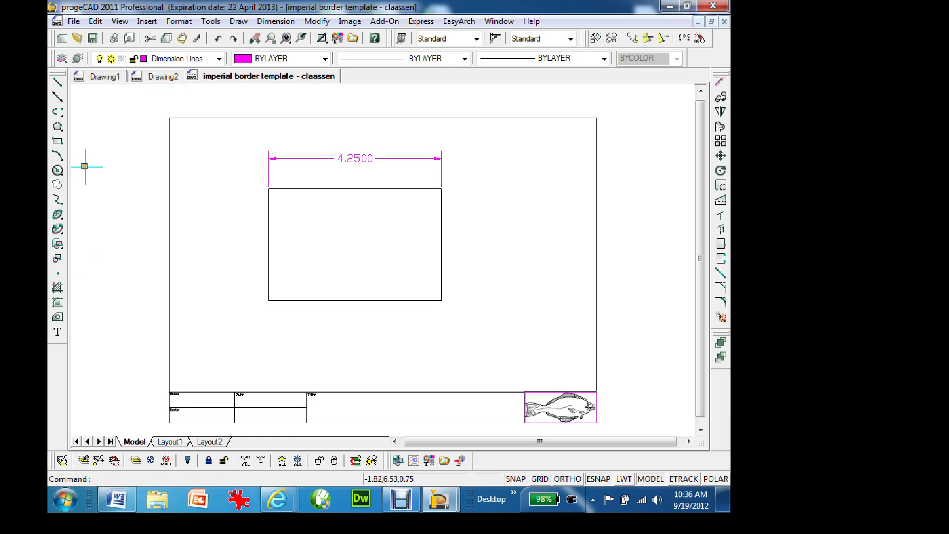
Step: Draw an outer circle in the rectangle's left half and a concentric inner circle of radius 0.38
click(57, 171)
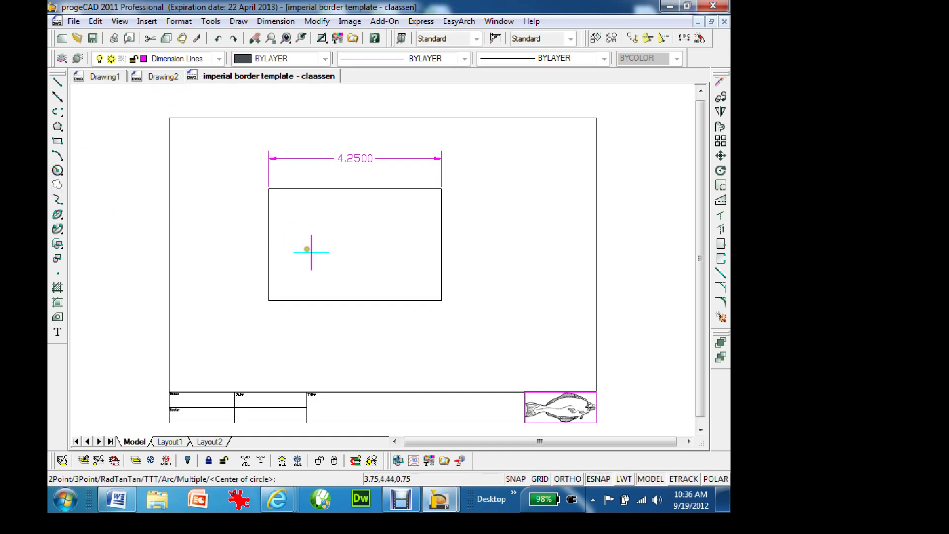
click(321, 242)
click(352, 248)
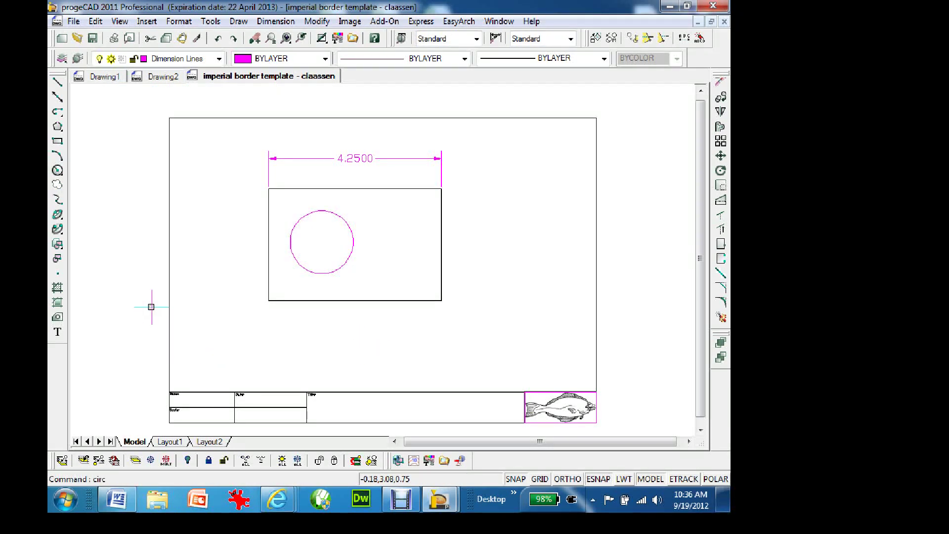
key(Return)
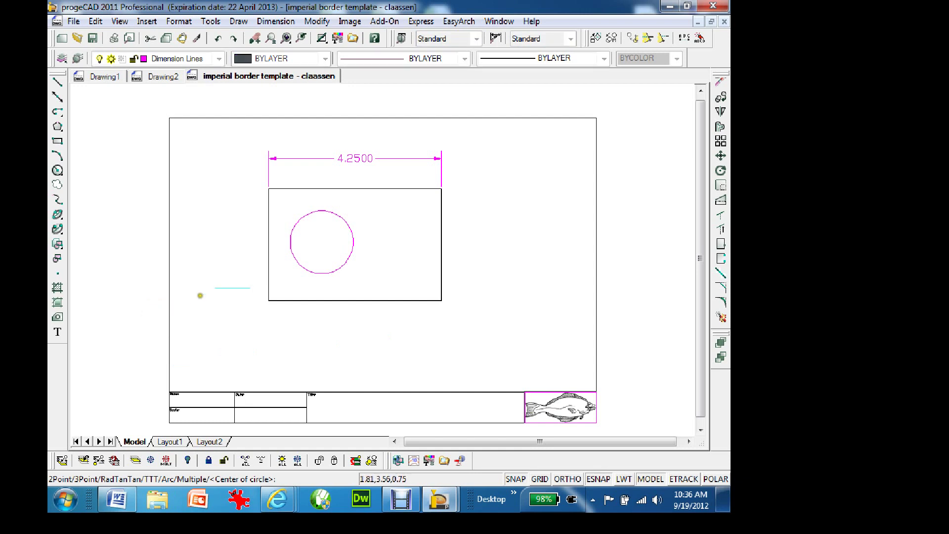
click(298, 275)
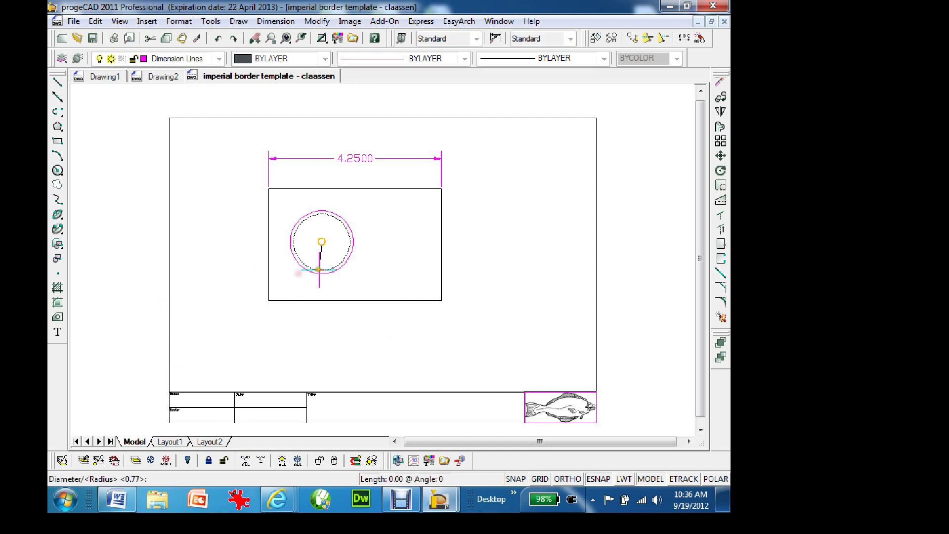
click(324, 256)
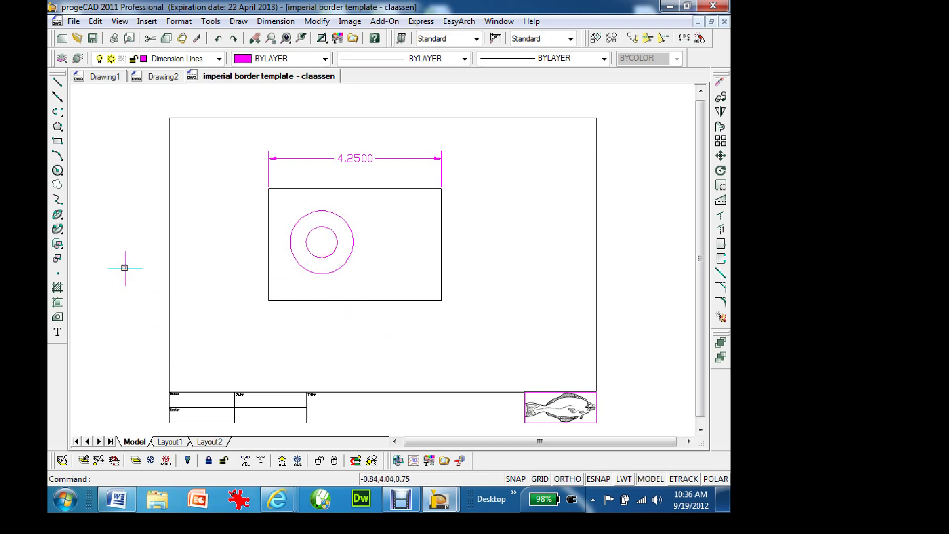
Step: Draw a 2.32-unit square with LINE using @2.32<0, @2.32<90, @2.32<180 and Close
text(ine)
key(Return)
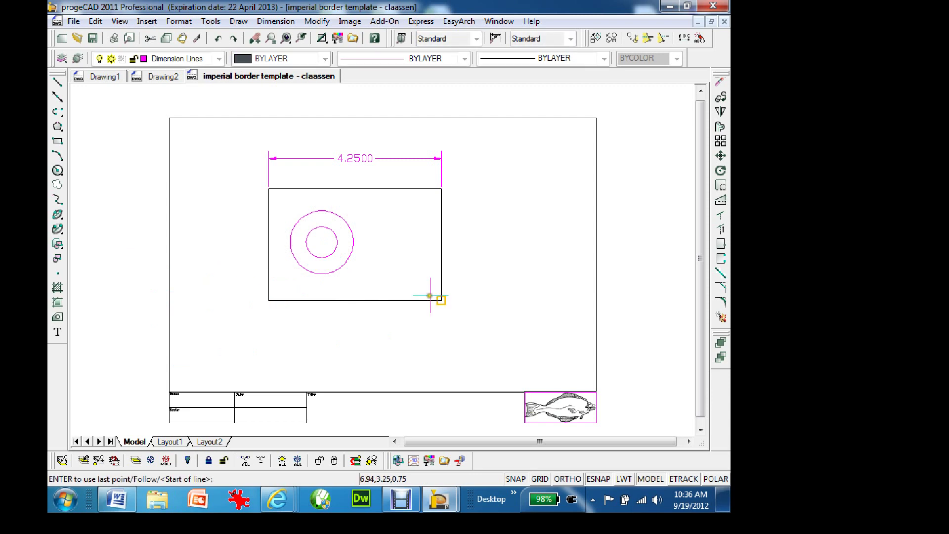
click(486, 292)
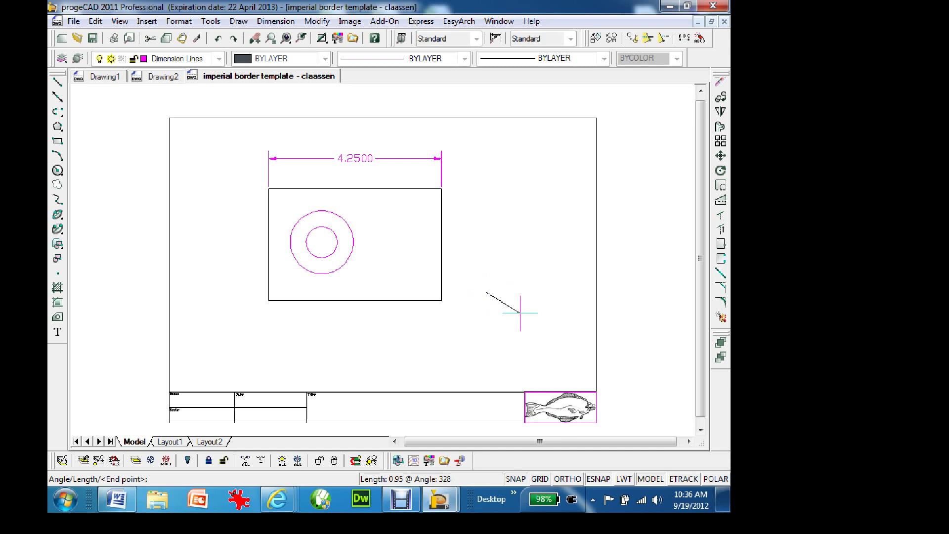
text(@2.32<0)
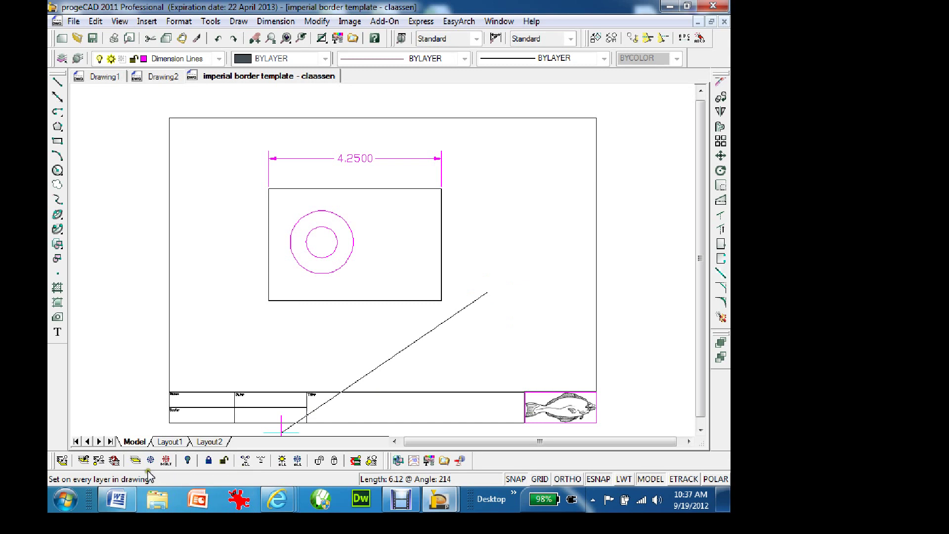
key(Return)
text(@2.3)
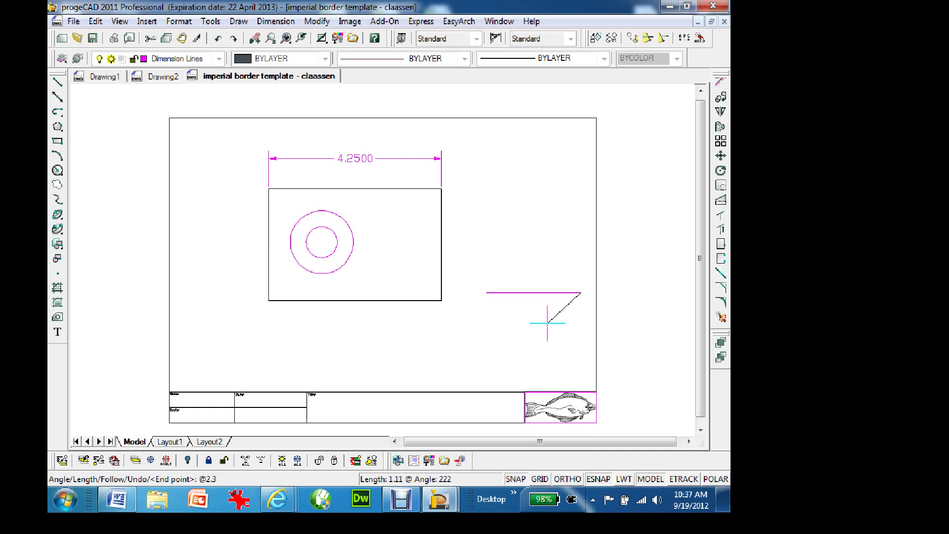
text(2<90)
key(Return)
text(@2.32<180)
key(Return)
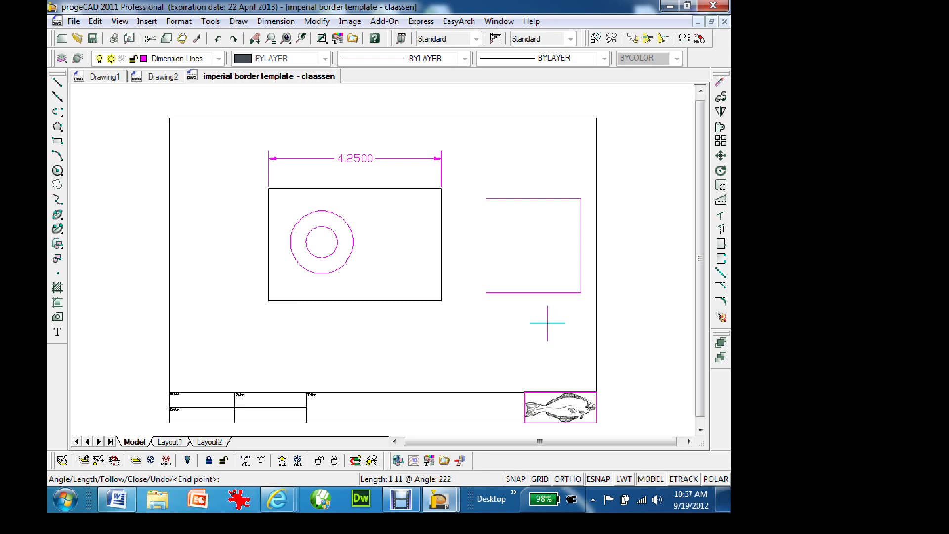
key(Return)
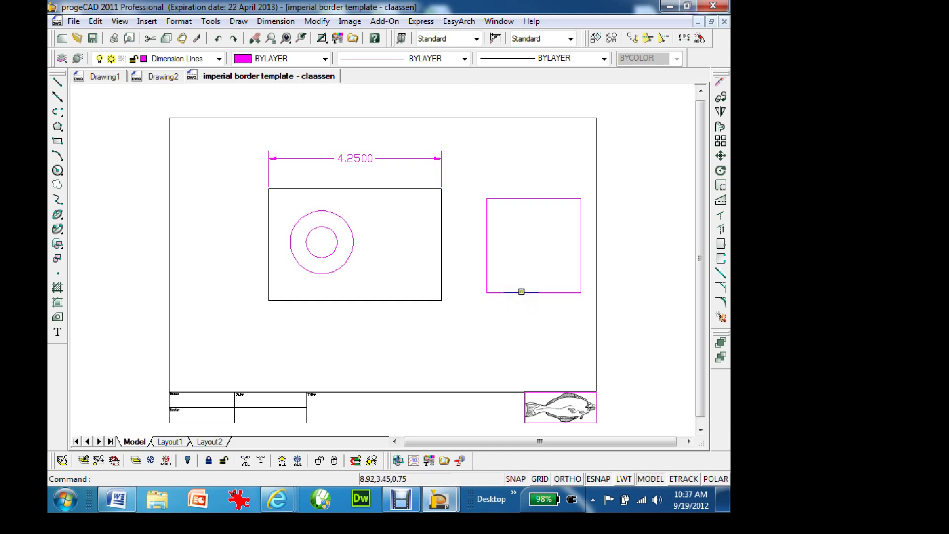
Step: Delete the square's bottom, left and remaining corner edges beside the rectangle
click(520, 291)
key(Delete)
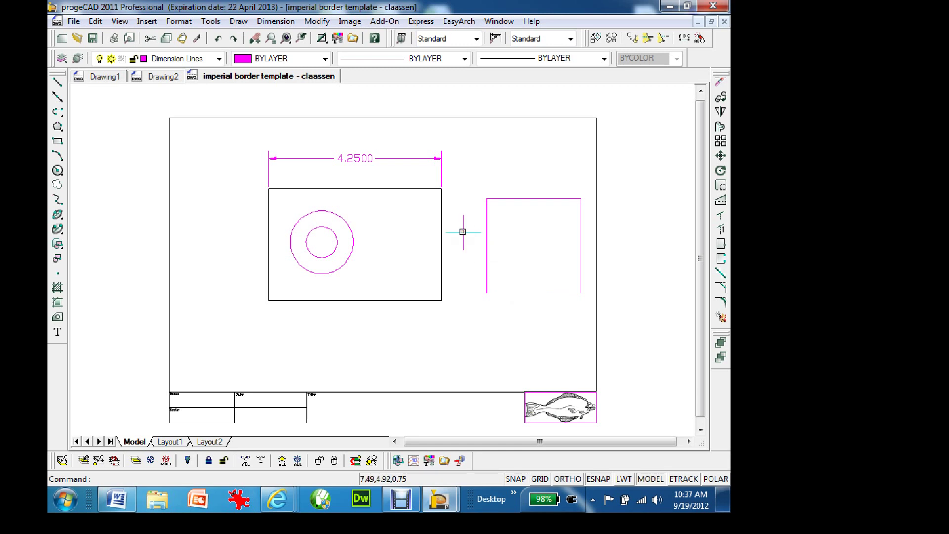
click(460, 175)
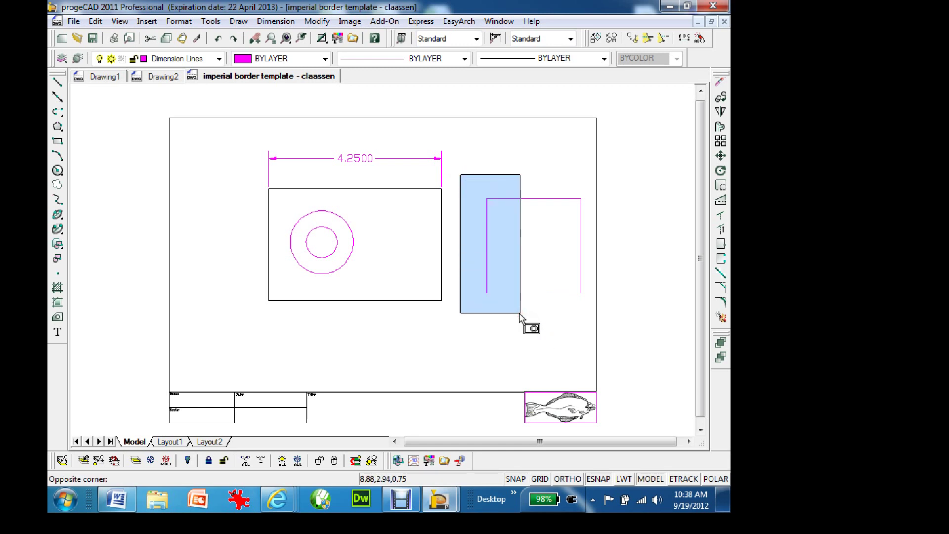
click(520, 313)
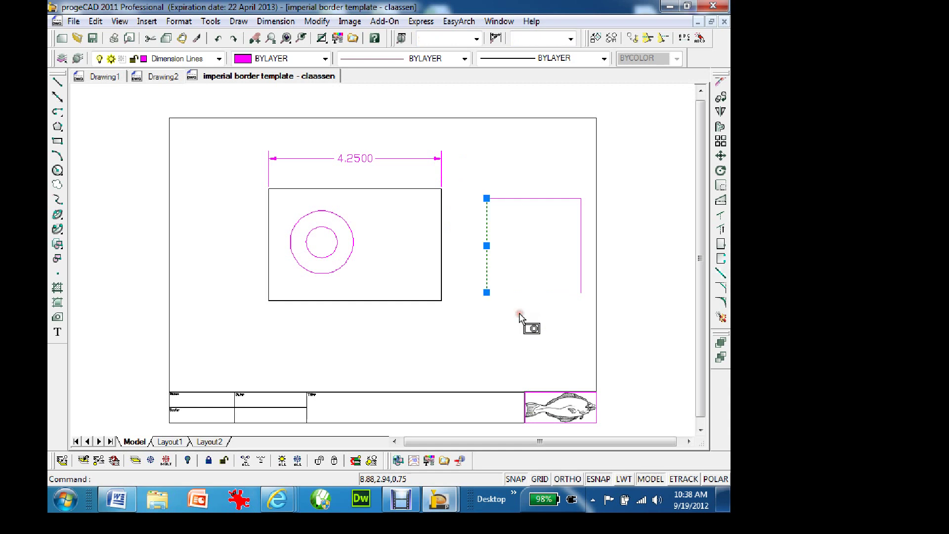
key(Delete)
click(590, 188)
click(568, 216)
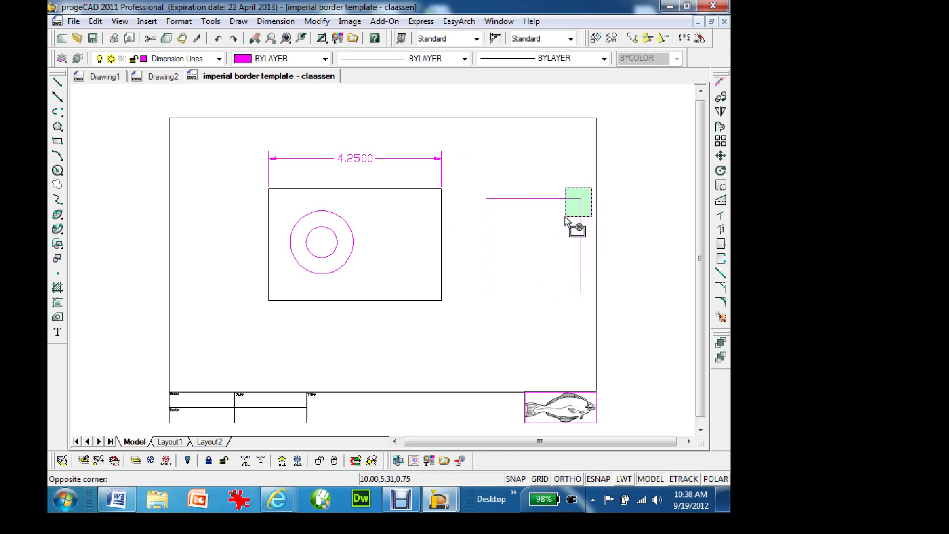
click(564, 217)
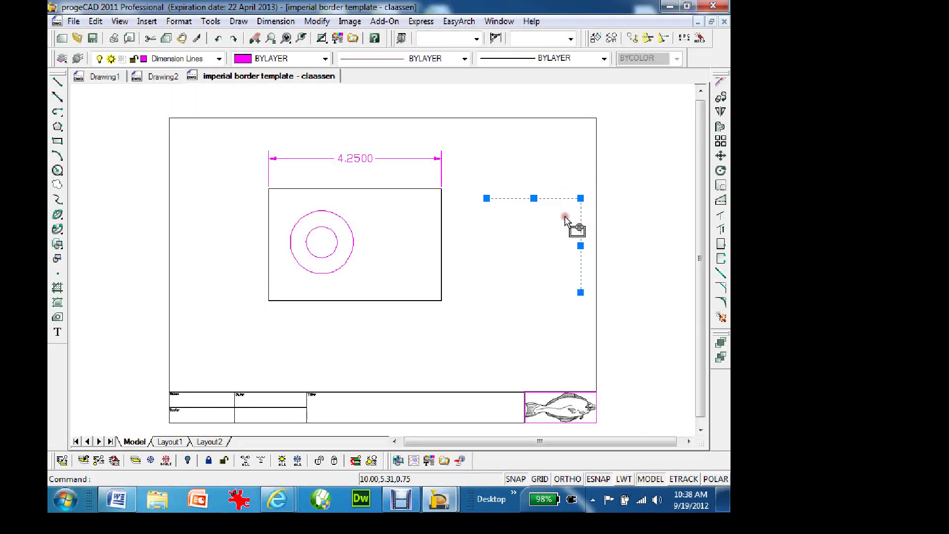
key(Delete)
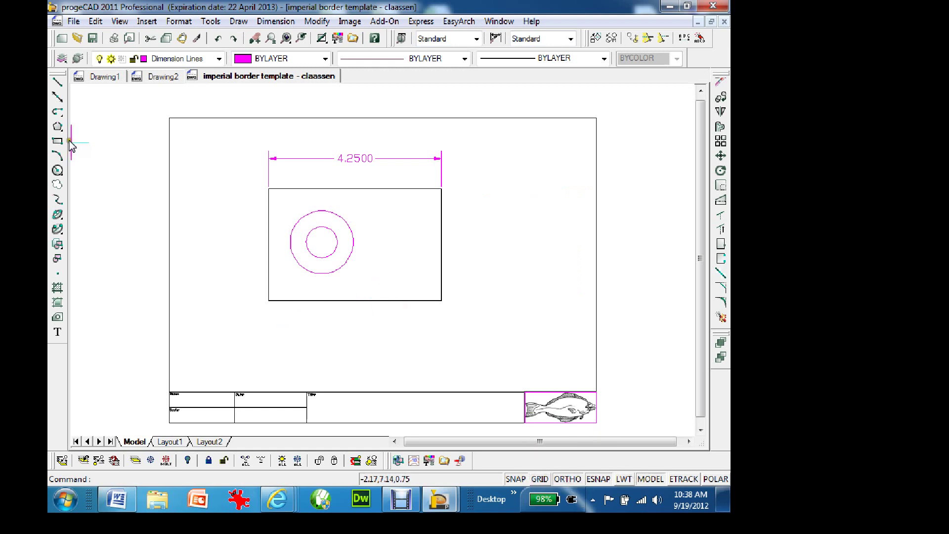
Step: Draw a slanted line below the dimensioned rectangle with ORTHO turned off
text(line)
key(Return)
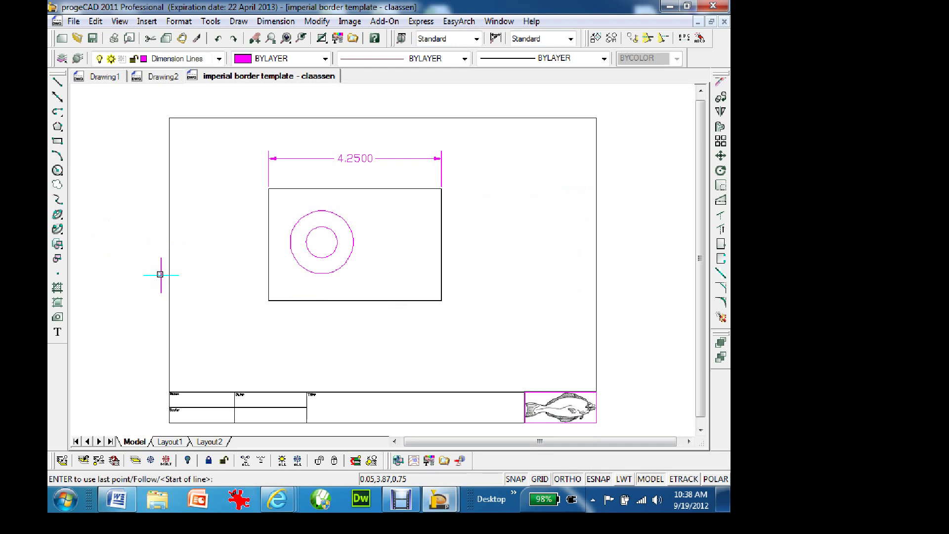
click(319, 353)
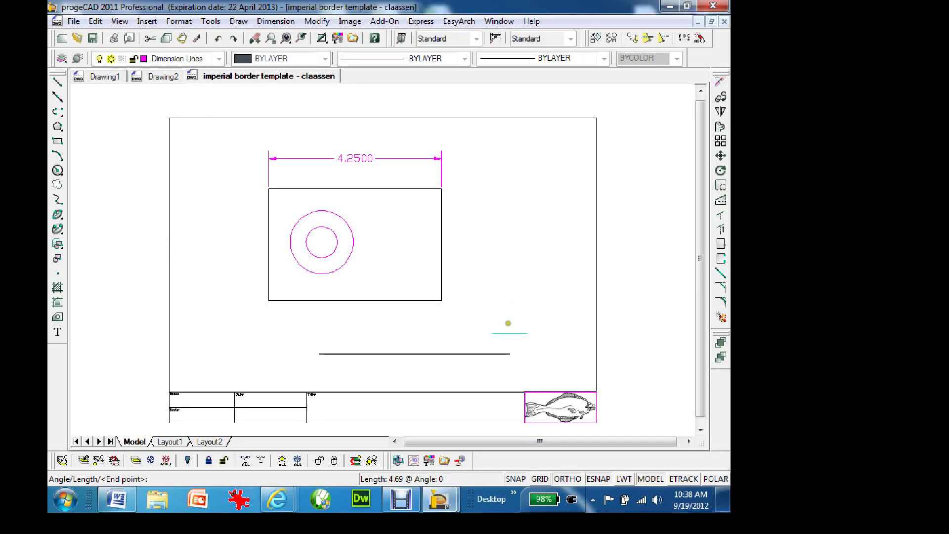
click(567, 478)
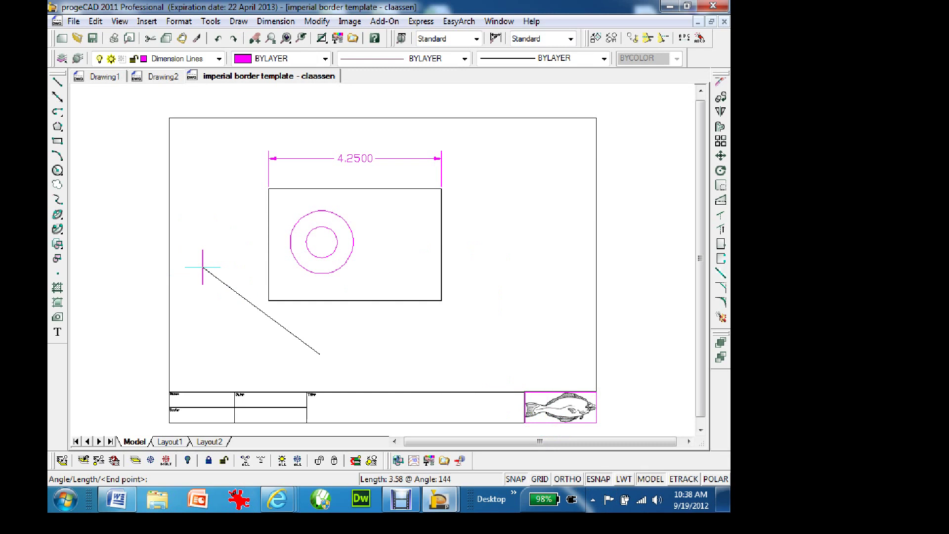
click(470, 331)
key(Return)
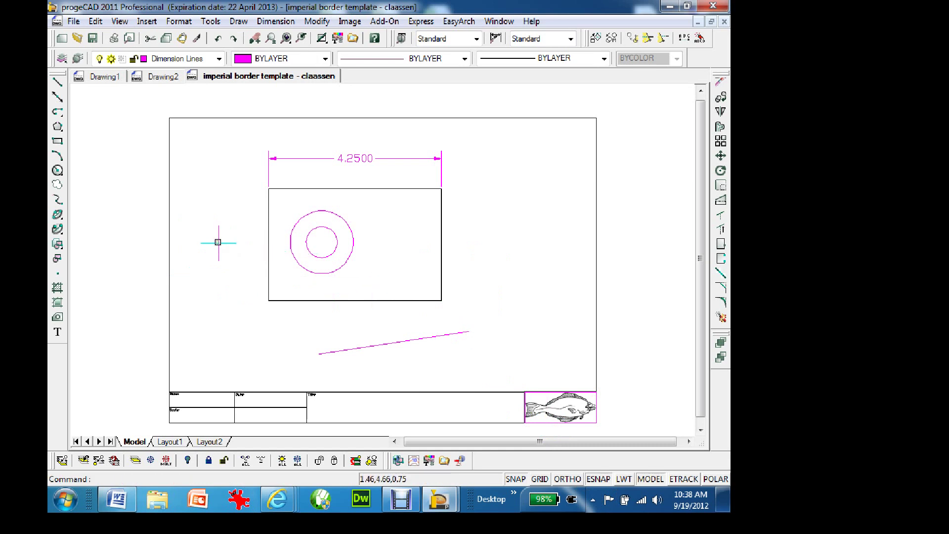
text(l)
key(Return)
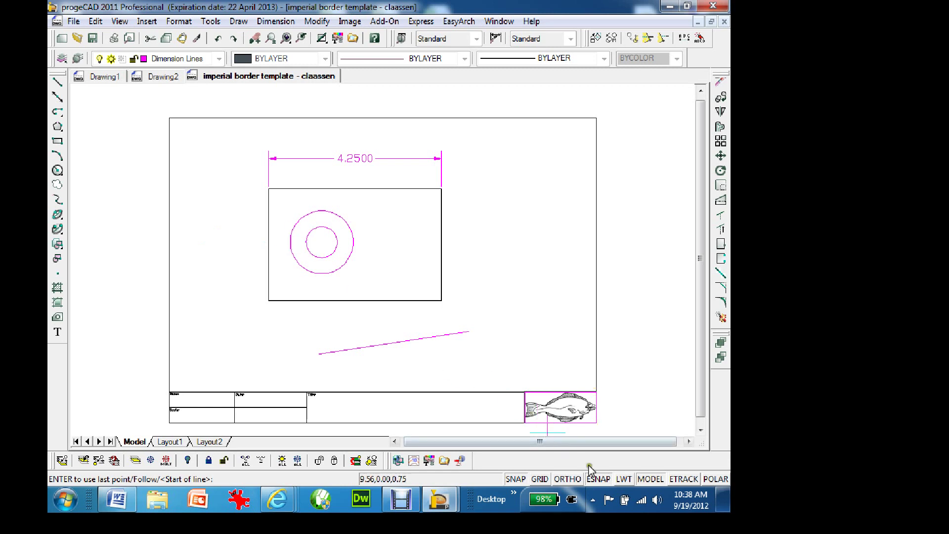
Step: Turn on Quadrant in the entity snap settings
right_click(600, 478)
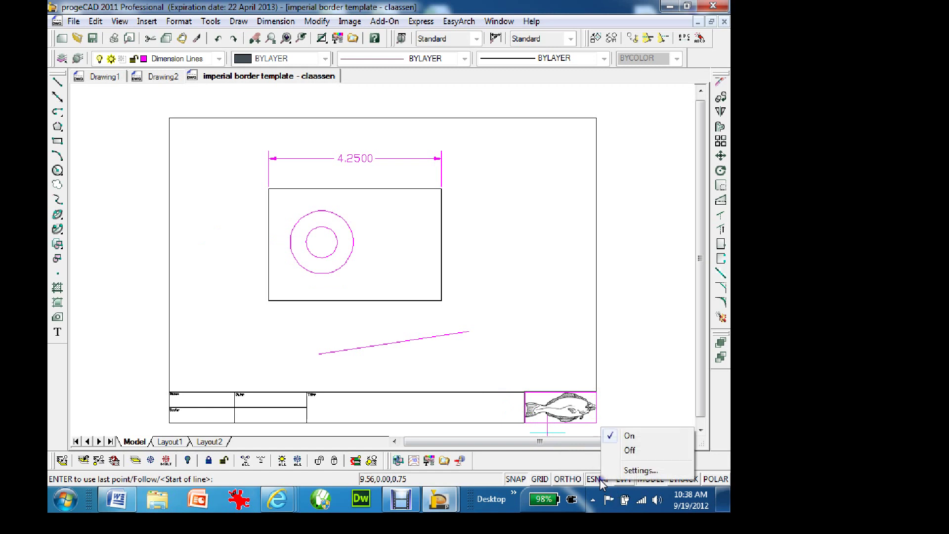
click(640, 469)
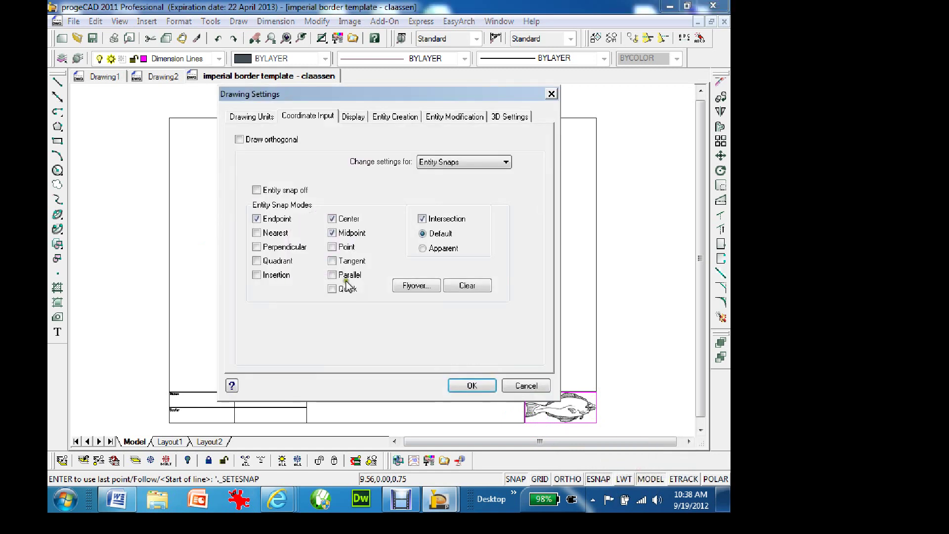
click(256, 261)
click(461, 386)
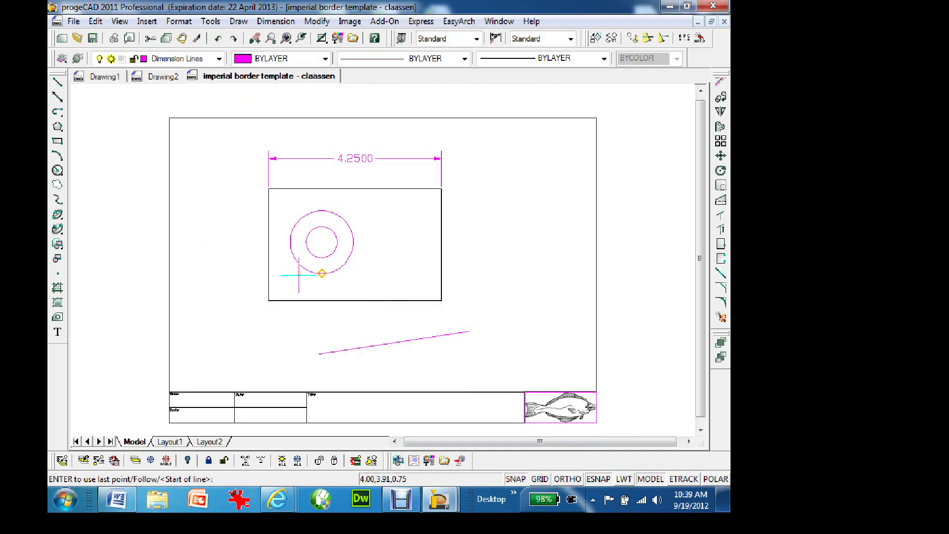
Step: Draw a line tangent to the outer circle, ending below-left of the rectangle
click(290, 241)
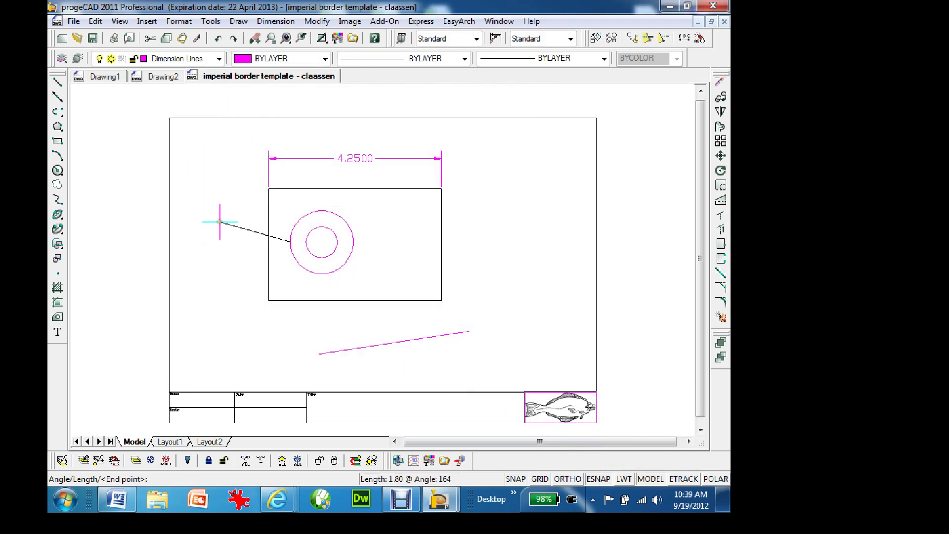
key(Escape)
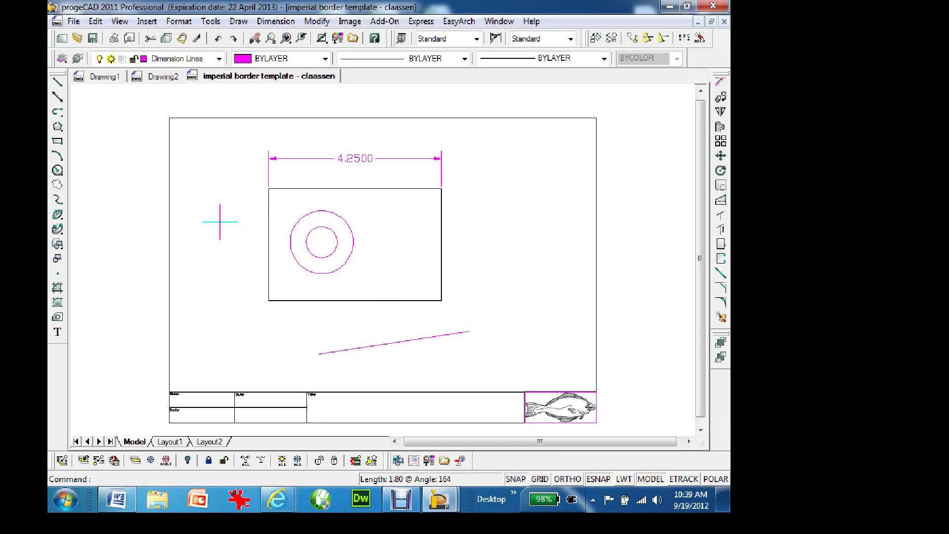
text(lin)
key(Return)
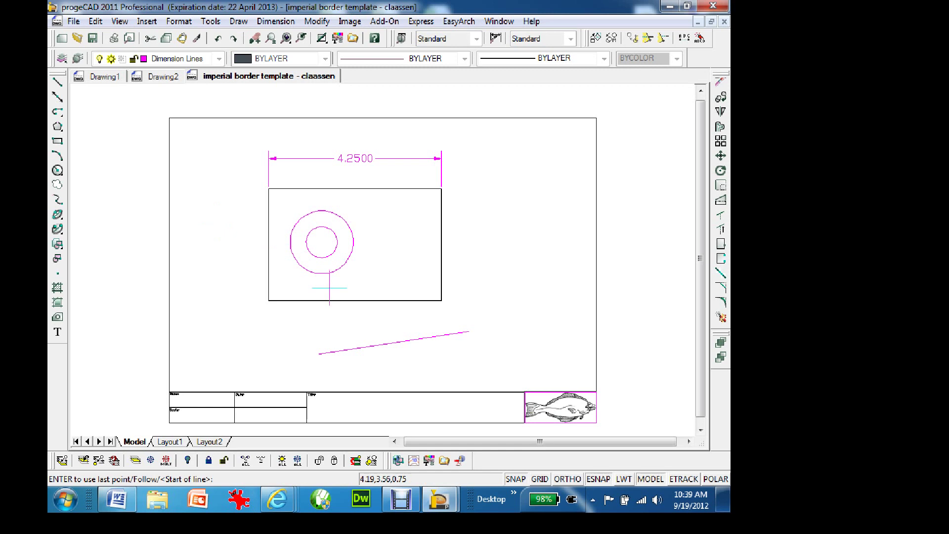
text(tan)
key(Return)
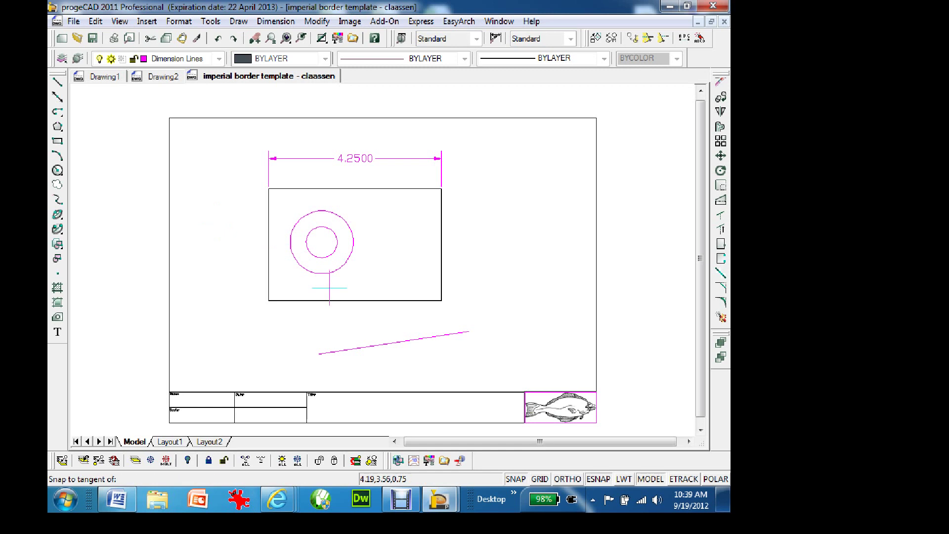
click(321, 272)
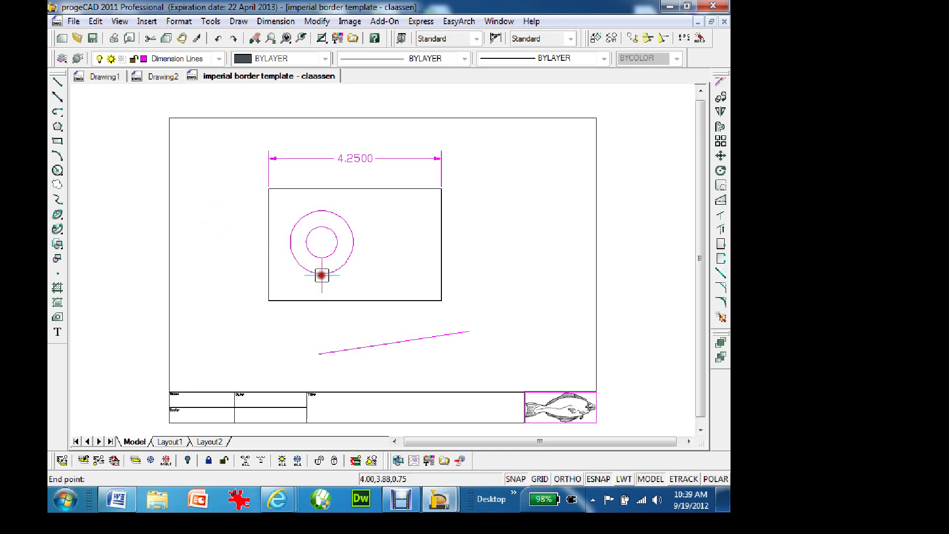
click(233, 292)
key(Return)
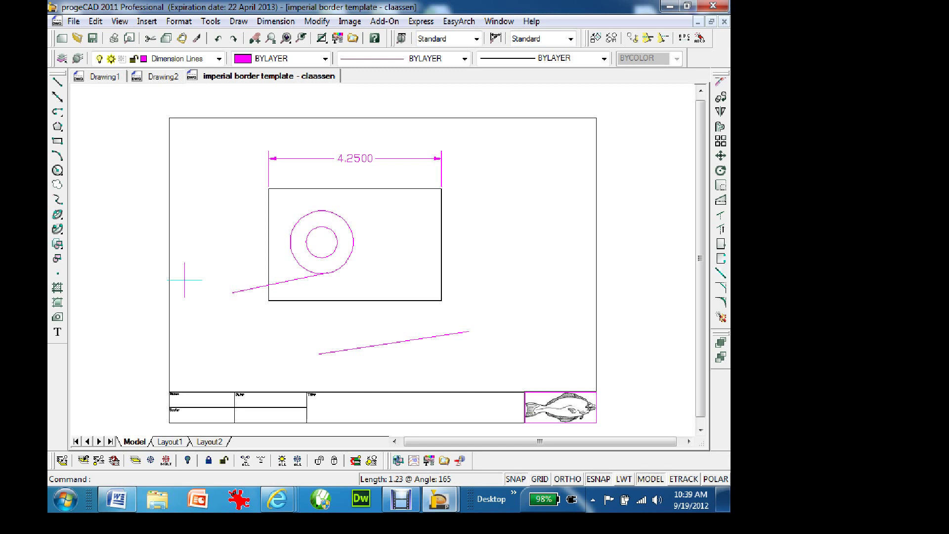
Step: Trim the tangent line where it overhangs the rectangle's left edge
key(Escape)
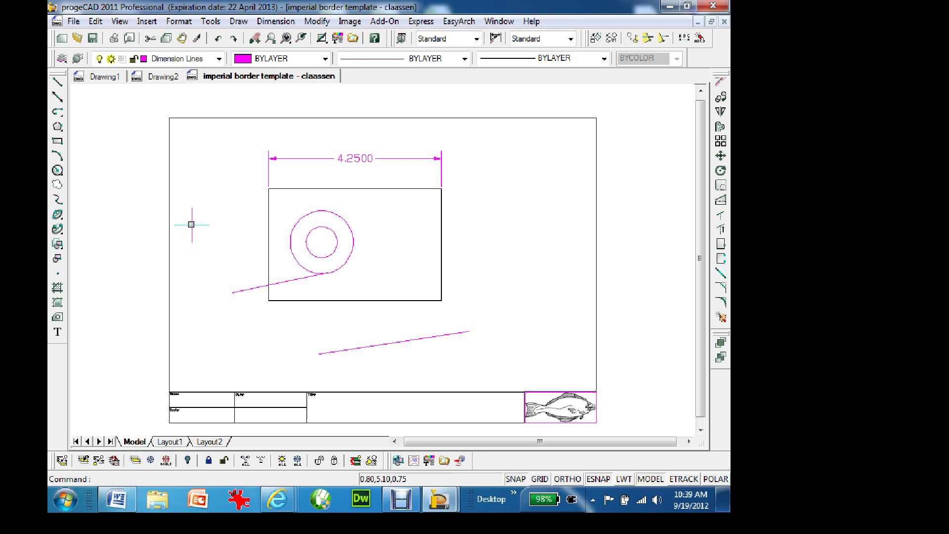
text(trim)
key(Return)
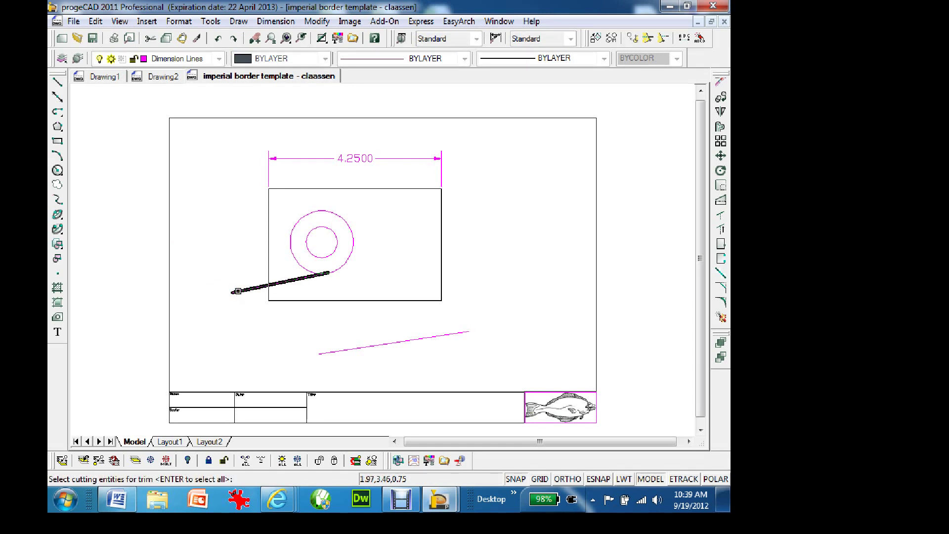
click(269, 254)
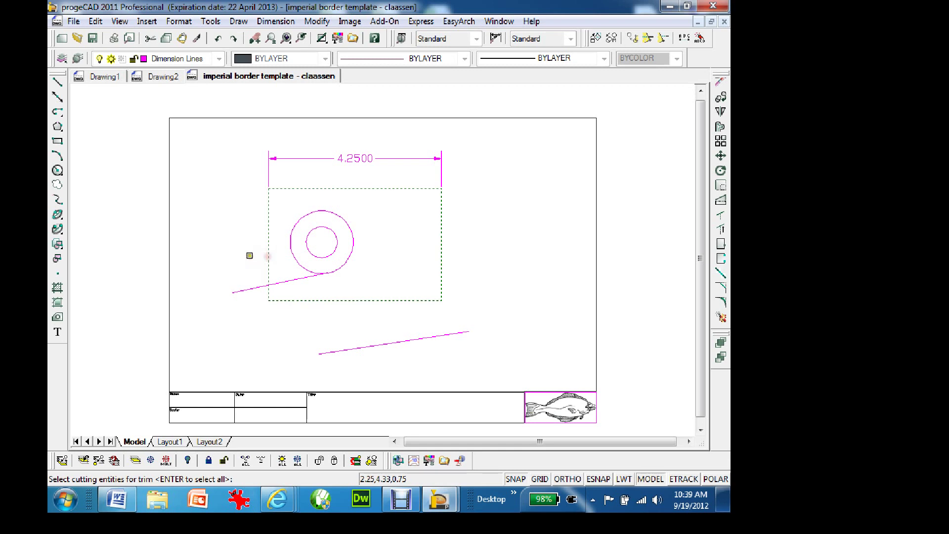
key(Return)
click(246, 289)
key(Return)
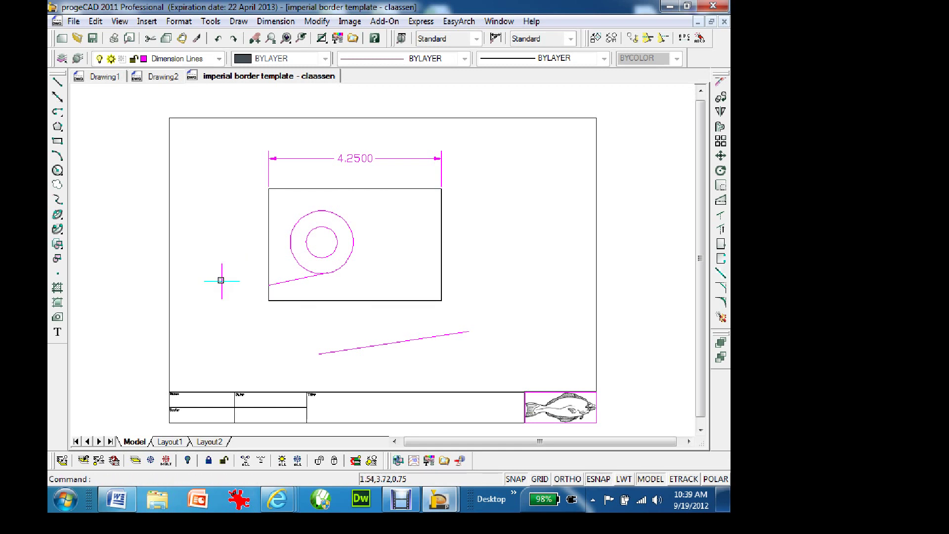
Step: Fillet the rectangle's top-left corner with a 0.5 radius
text(fillet)
key(Return)
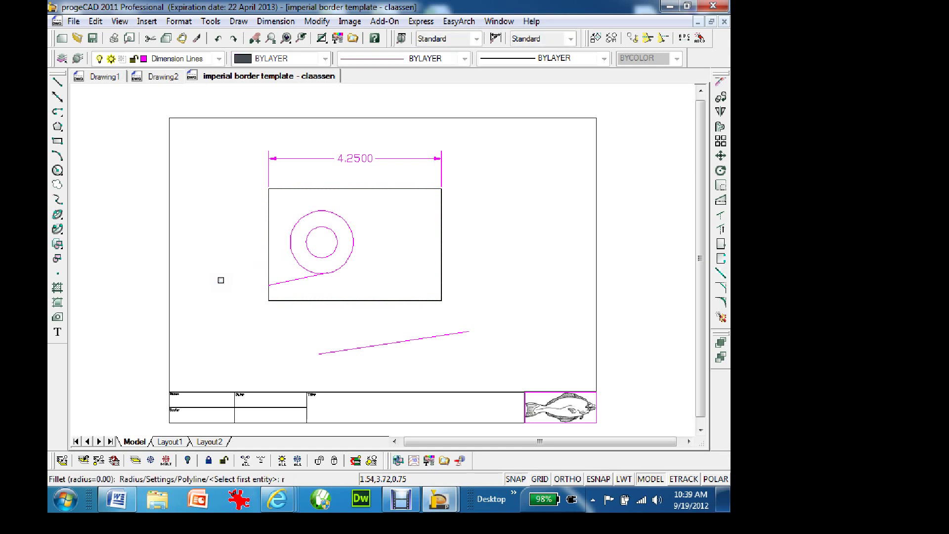
key(Return)
text(.5)
key(Return)
click(267, 217)
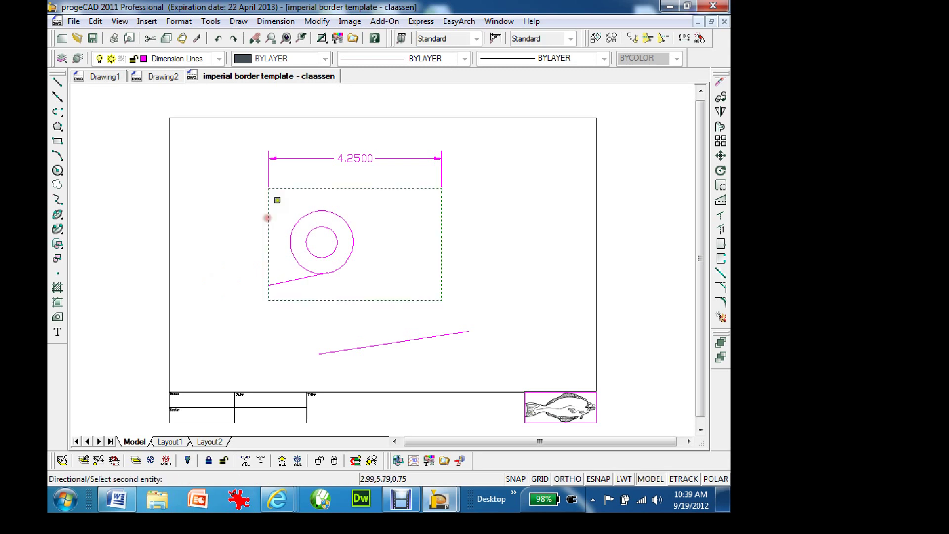
click(281, 188)
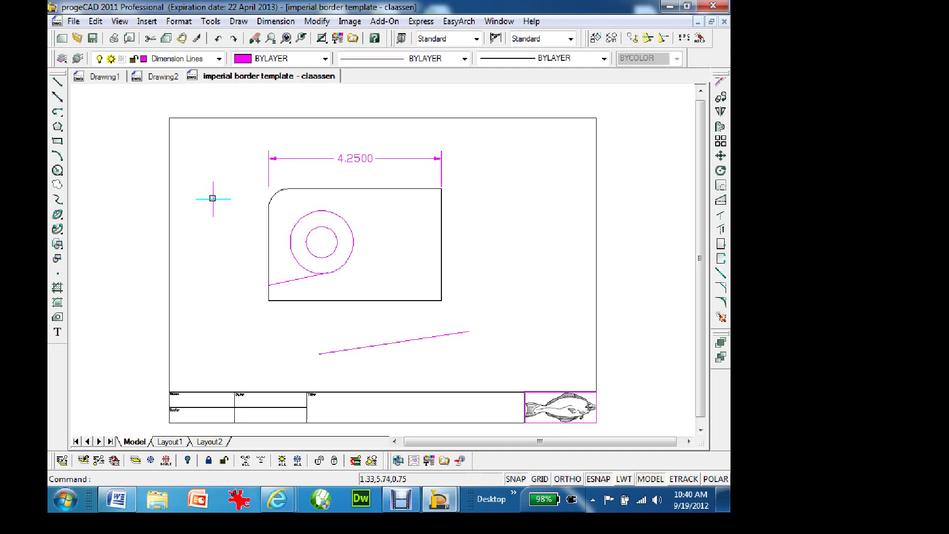
Step: Restore the Debut Video Capture window from the taskbar
click(400, 500)
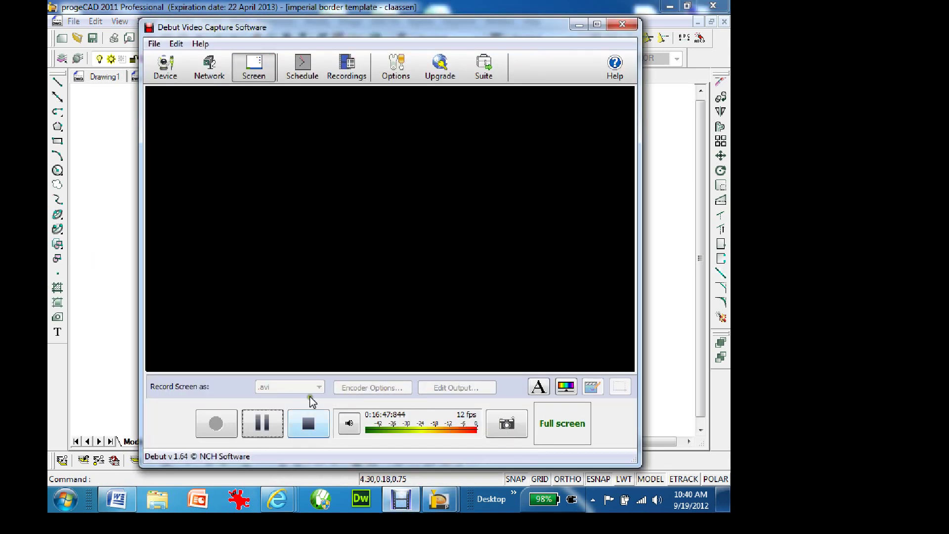